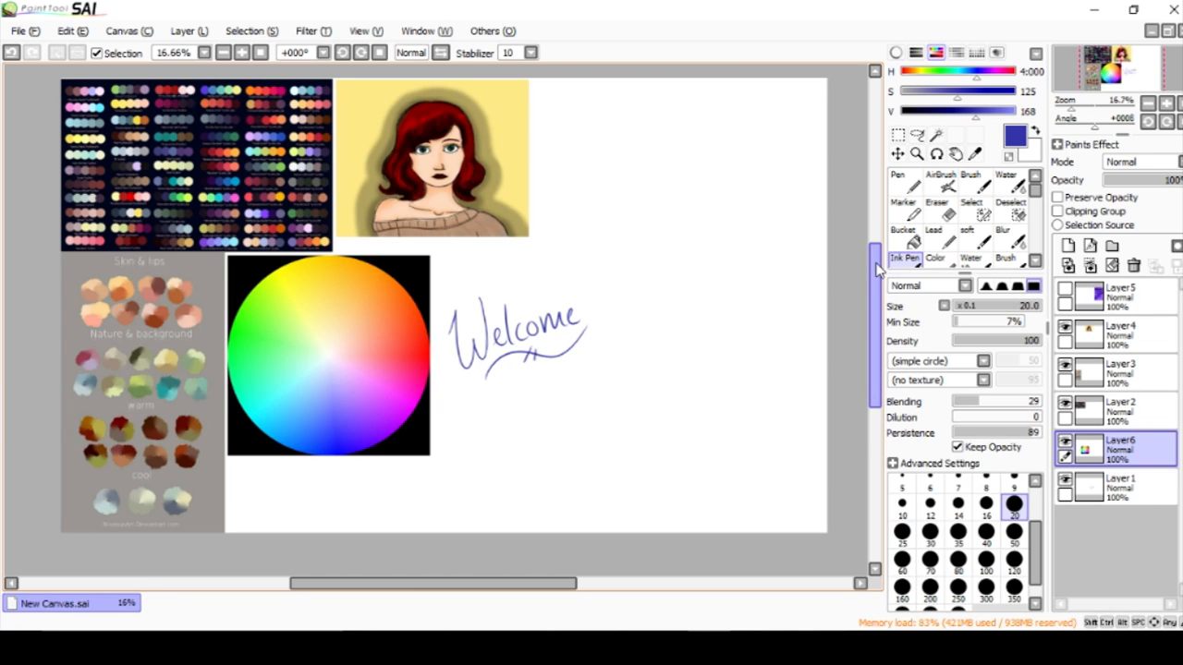
Mark the portrait's hair with two small blue arrows on Layer1, and undo both marks.
drag(878, 268, 877, 271)
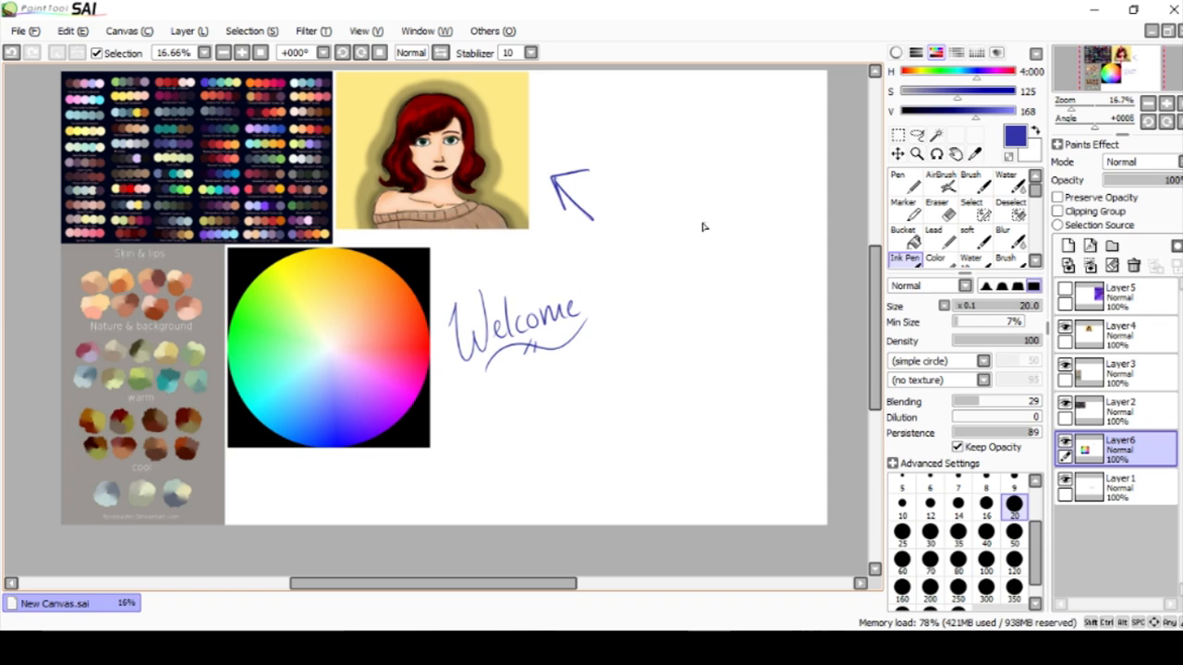
scroll(636, 214, up, 1)
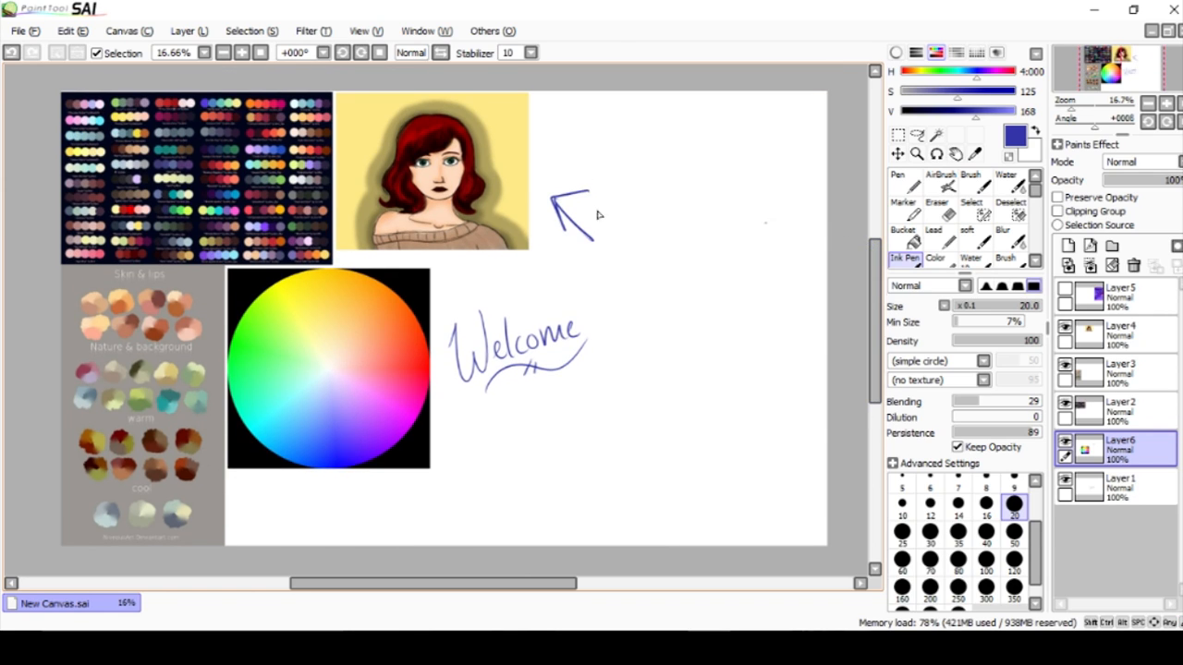
scroll(413, 161, up, 2)
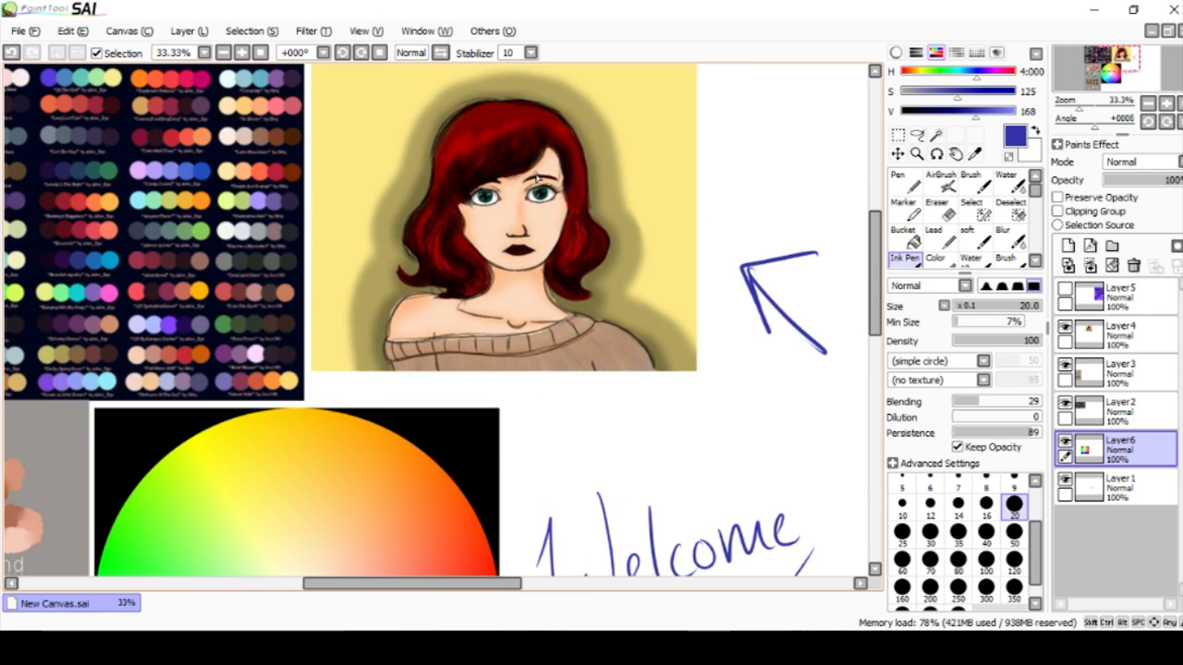
scroll(877, 247, up, 2)
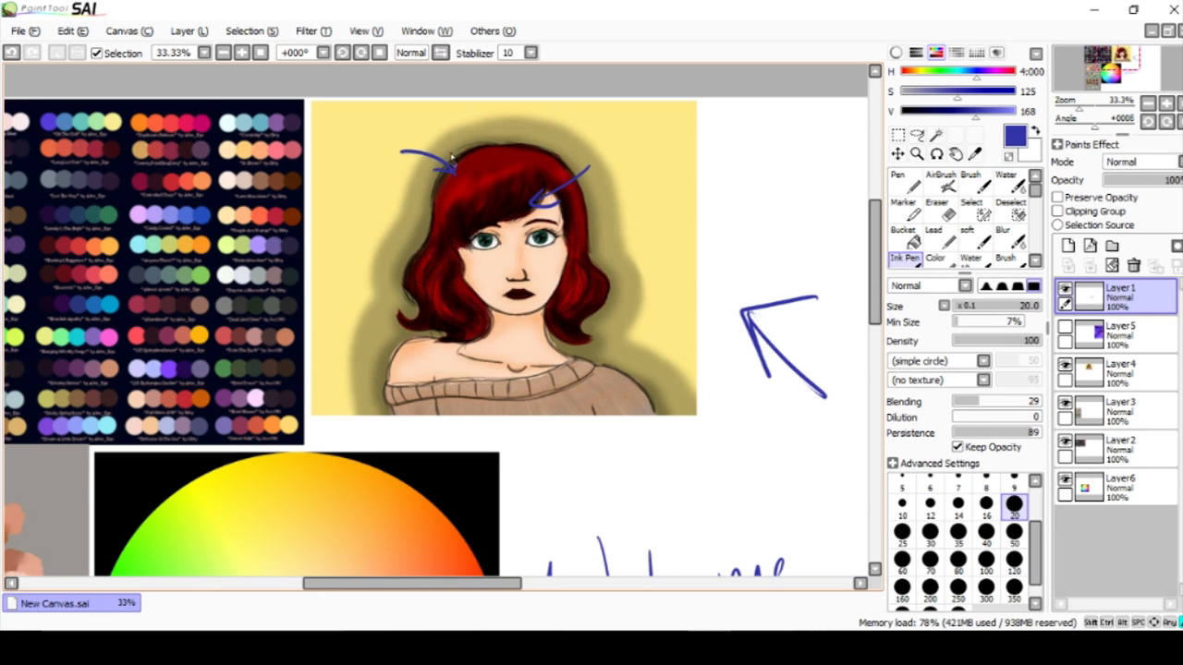
key(ctrl+z)
key(ctrl+z)
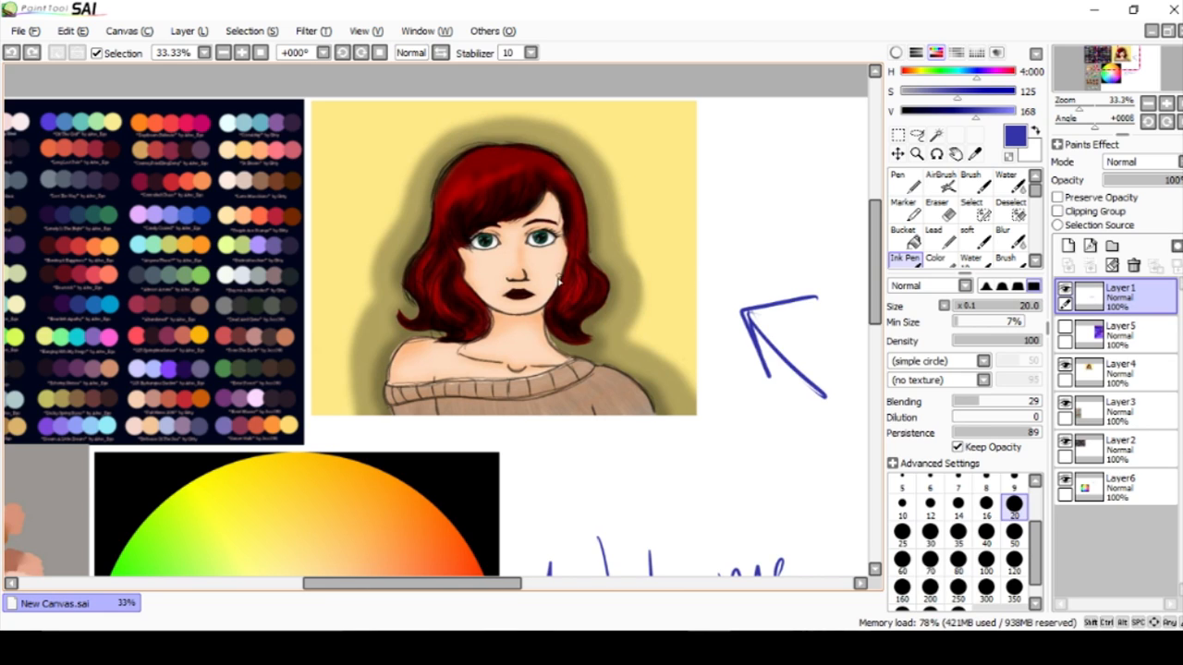
scroll(877, 250, down, 2)
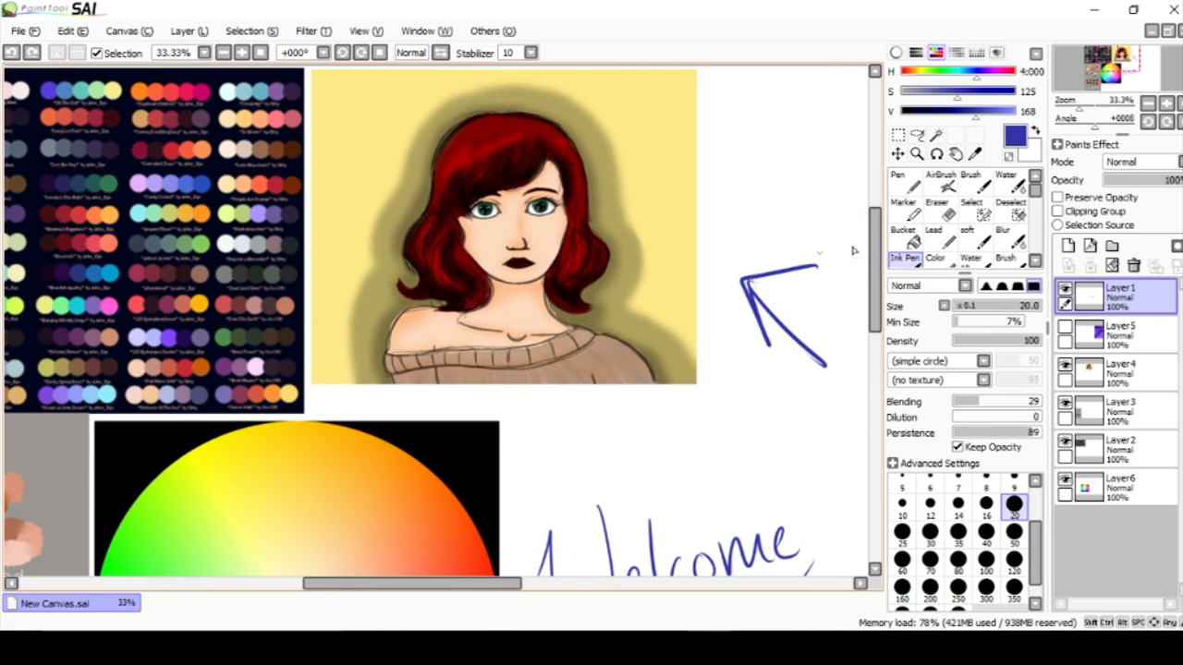
scroll(868, 247, up, 1)
mouse_move(647, 234)
mouse_down()
mouse_move(608, 268)
mouse_move(620, 253)
mouse_move(605, 275)
mouse_move(663, 276)
mouse_up()
key(ctrl+z)
Paint a tan stroke on the yellow background beside the portrait's hair with the Pen at size 120.
drag(793, 296, 651, 258)
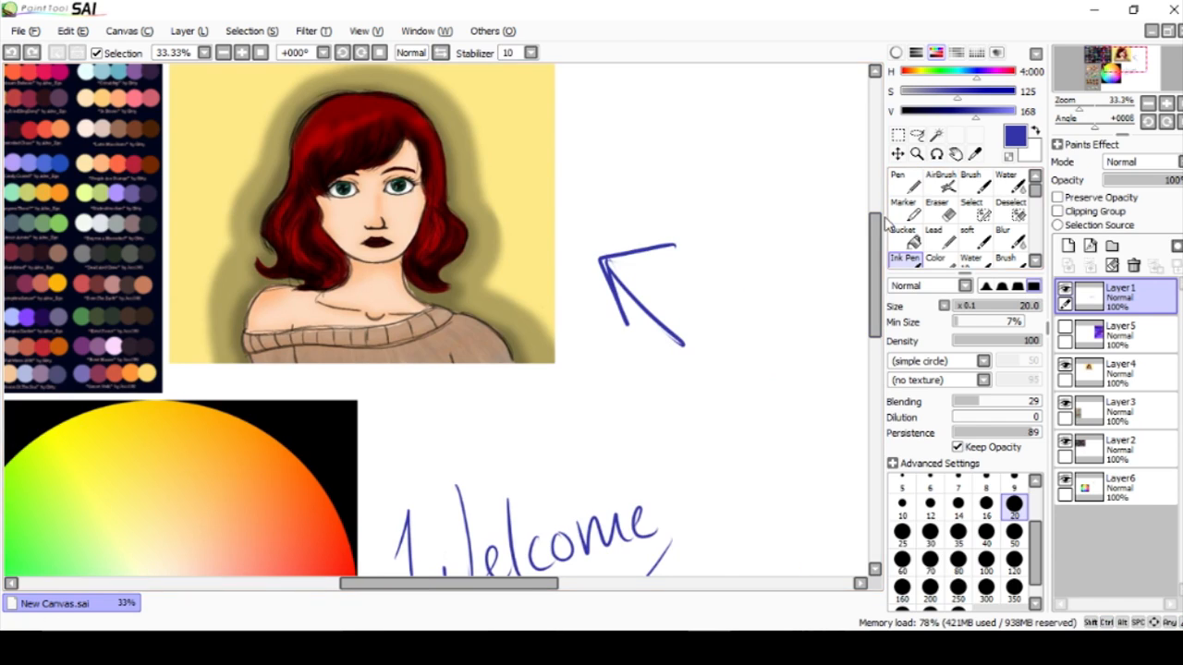
drag(876, 237, 876, 227)
drag(540, 586, 539, 586)
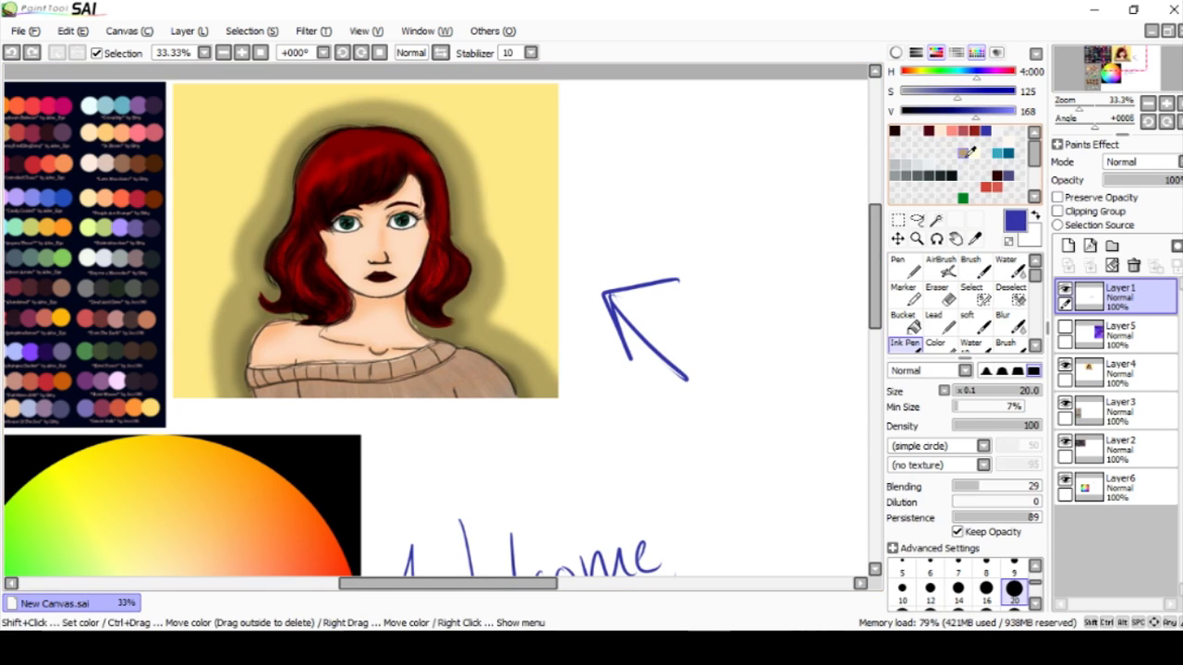
click(909, 182)
click(911, 182)
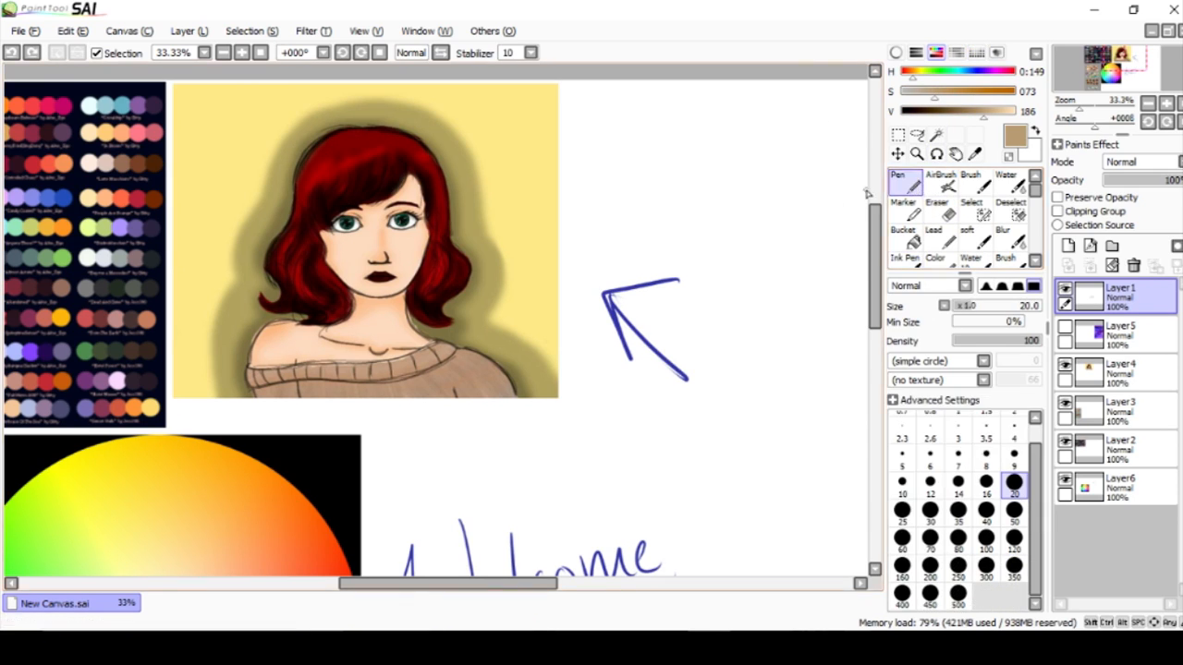
click(1014, 537)
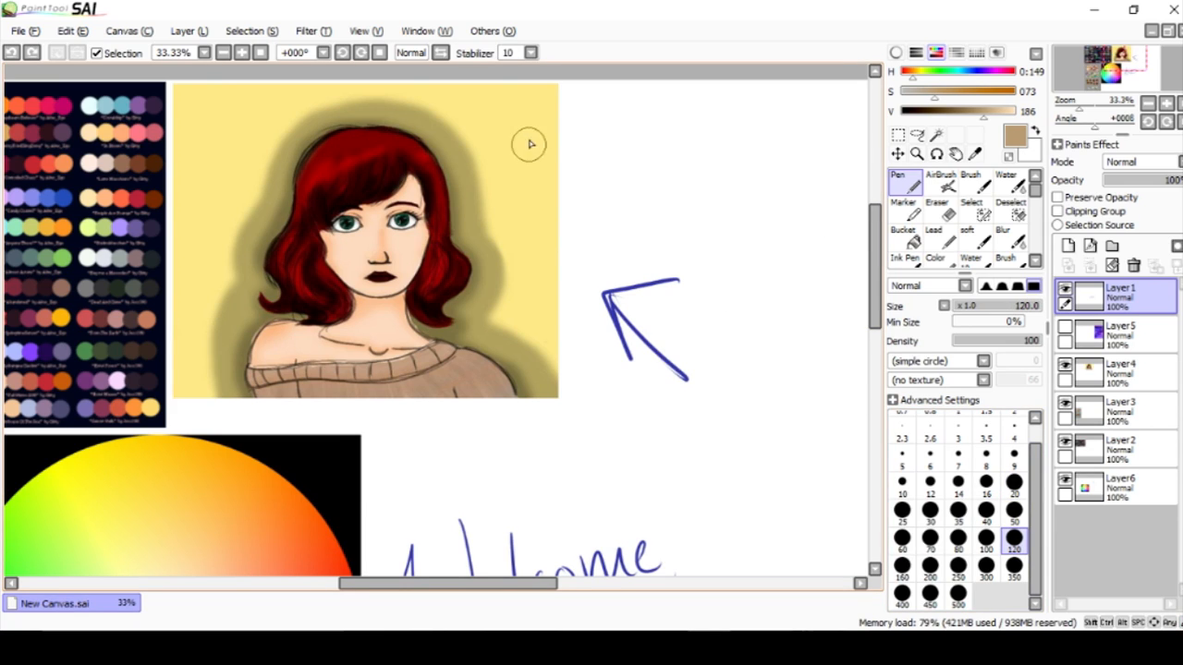
mouse_move(528, 145)
mouse_down()
mouse_move(517, 171)
mouse_move(530, 167)
mouse_move(533, 132)
mouse_move(548, 210)
mouse_up()
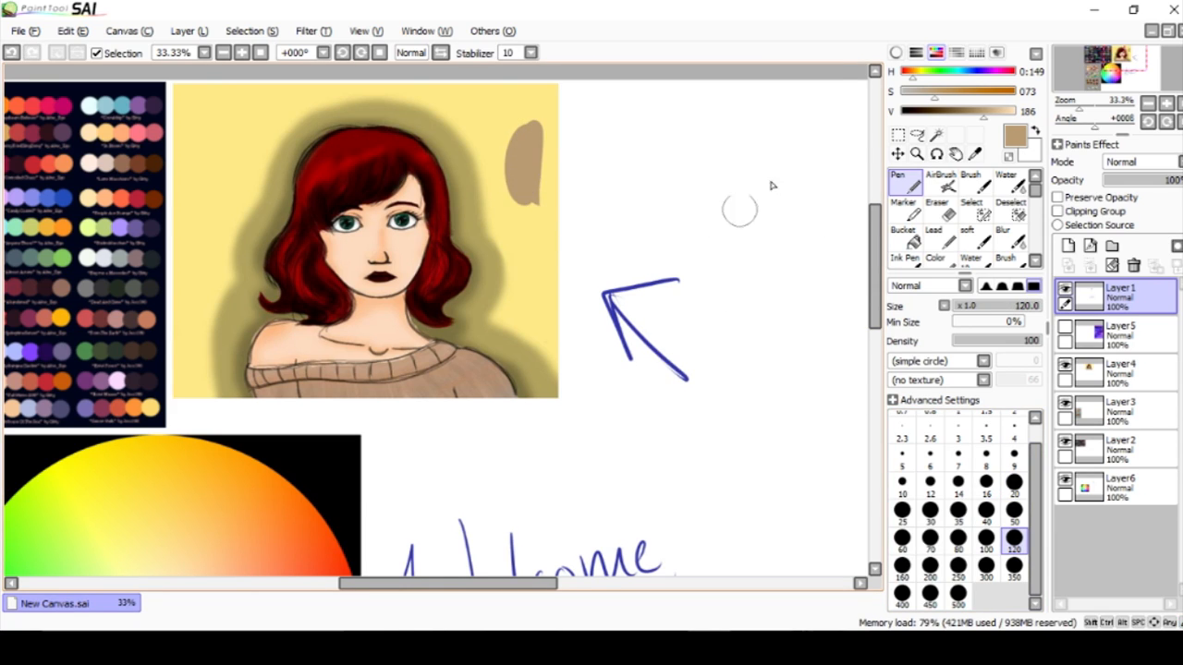
Paint a more saturated reddish-brown stroke beside the tan one, using saturation 132 and hue 0:072, and undo both strokes.
click(952, 93)
click(909, 80)
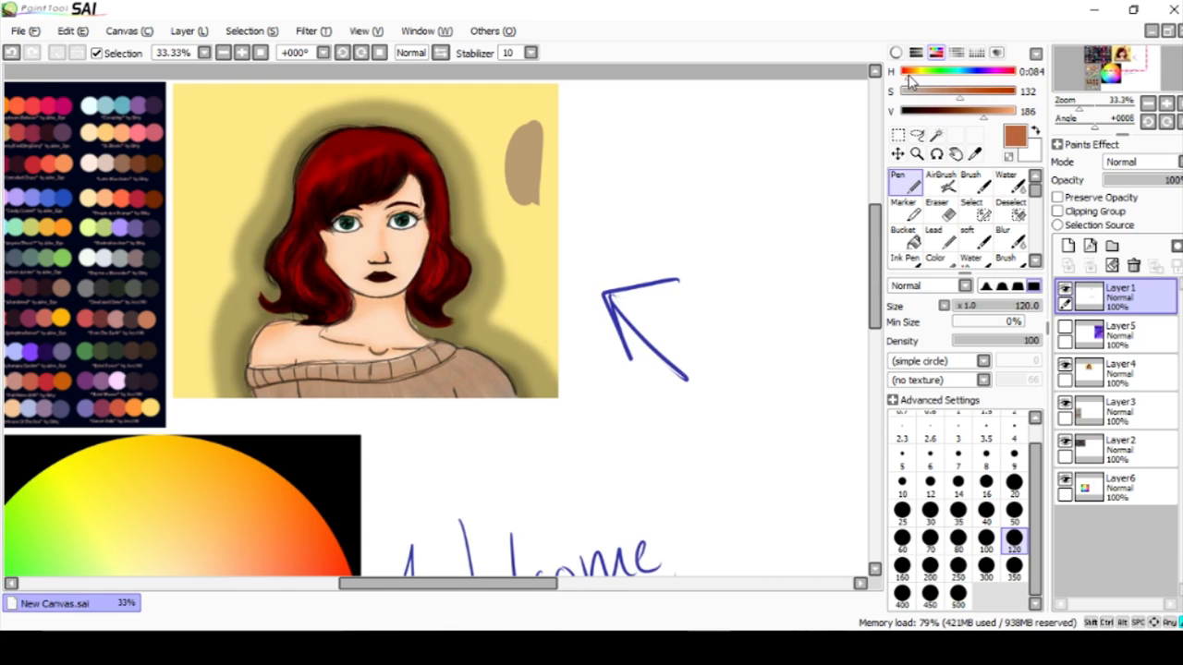
drag(545, 137, 546, 189)
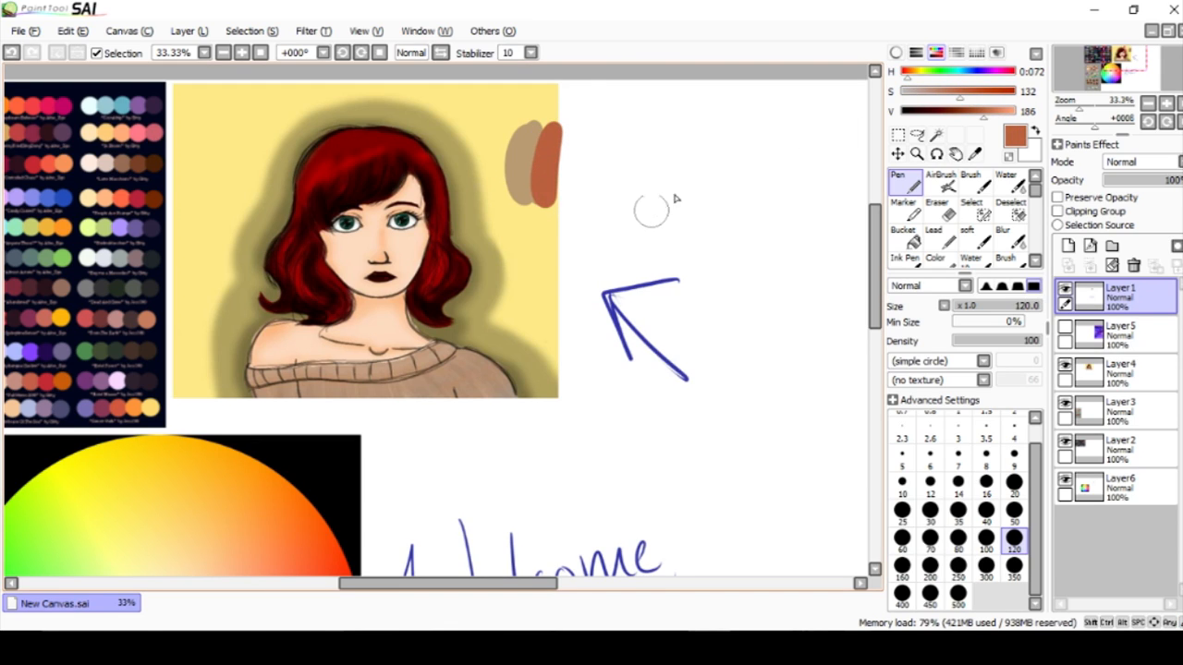
scroll(877, 259, down, 1)
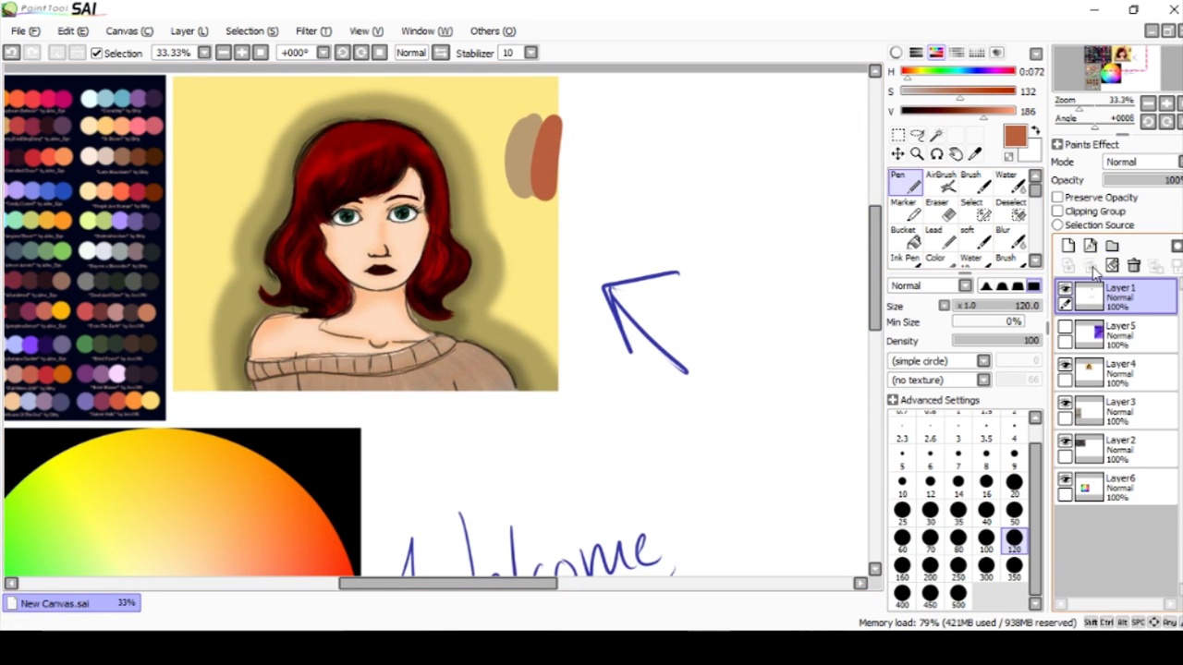
key(ctrl+z)
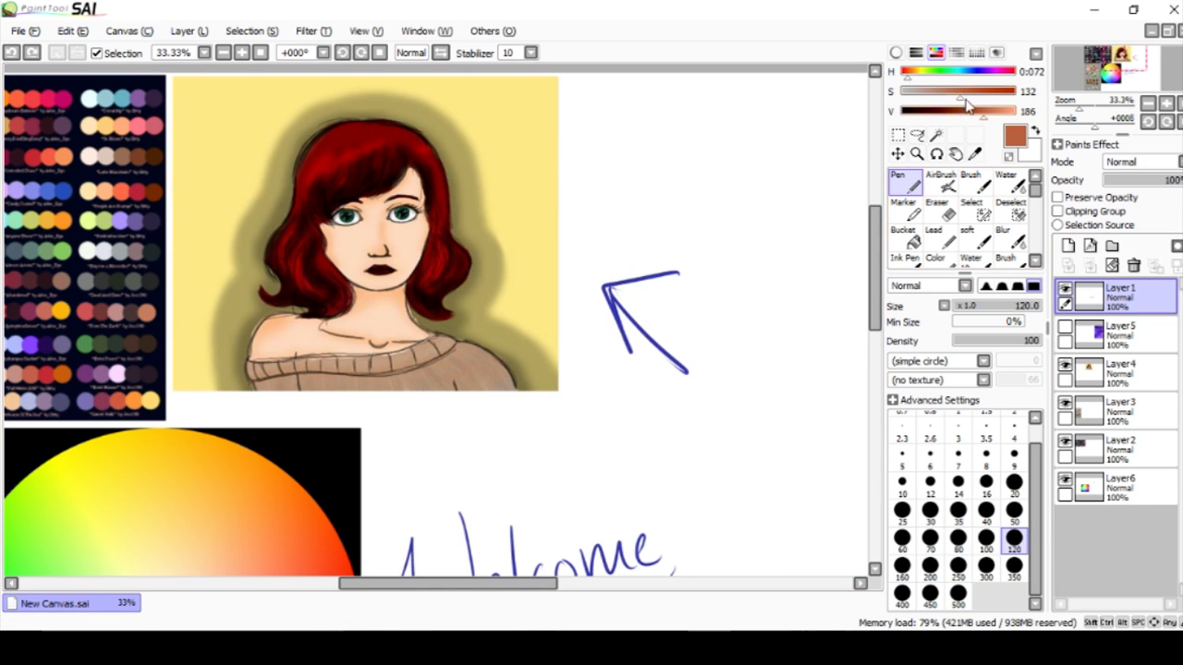
Paint a muted blue stroke from the saved swatches on the yellow background beside the portrait's hair.
click(976, 53)
click(1008, 175)
click(976, 53)
drag(557, 584, 536, 583)
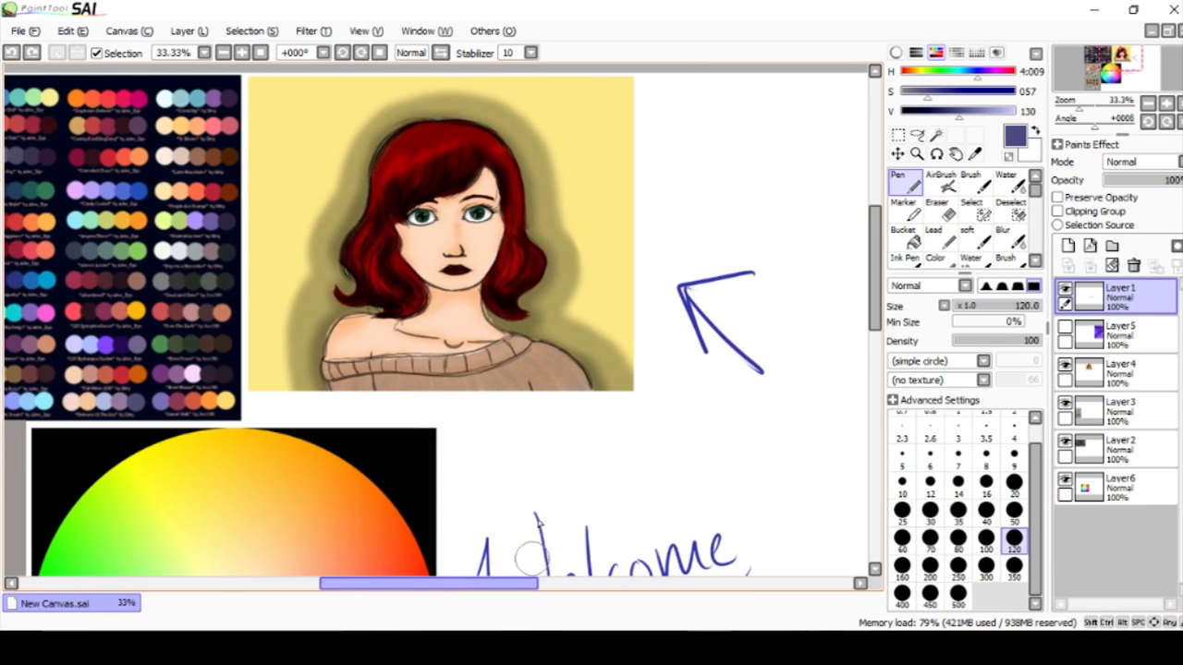
mouse_move(596, 127)
mouse_down()
mouse_move(589, 166)
mouse_move(621, 164)
mouse_up()
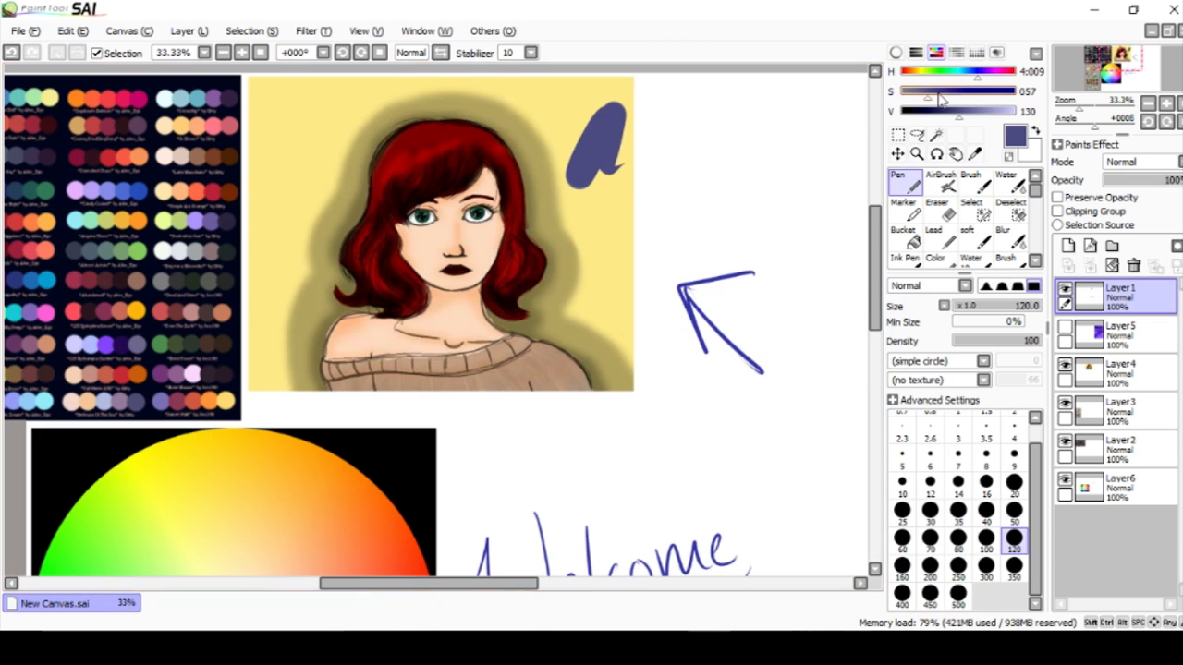
Shift the hue to 4:200, paint a purple stroke next to the blue one, and undo both strokes.
drag(991, 79, 971, 73)
mouse_move(633, 164)
mouse_down()
mouse_move(659, 148)
mouse_move(660, 176)
mouse_up()
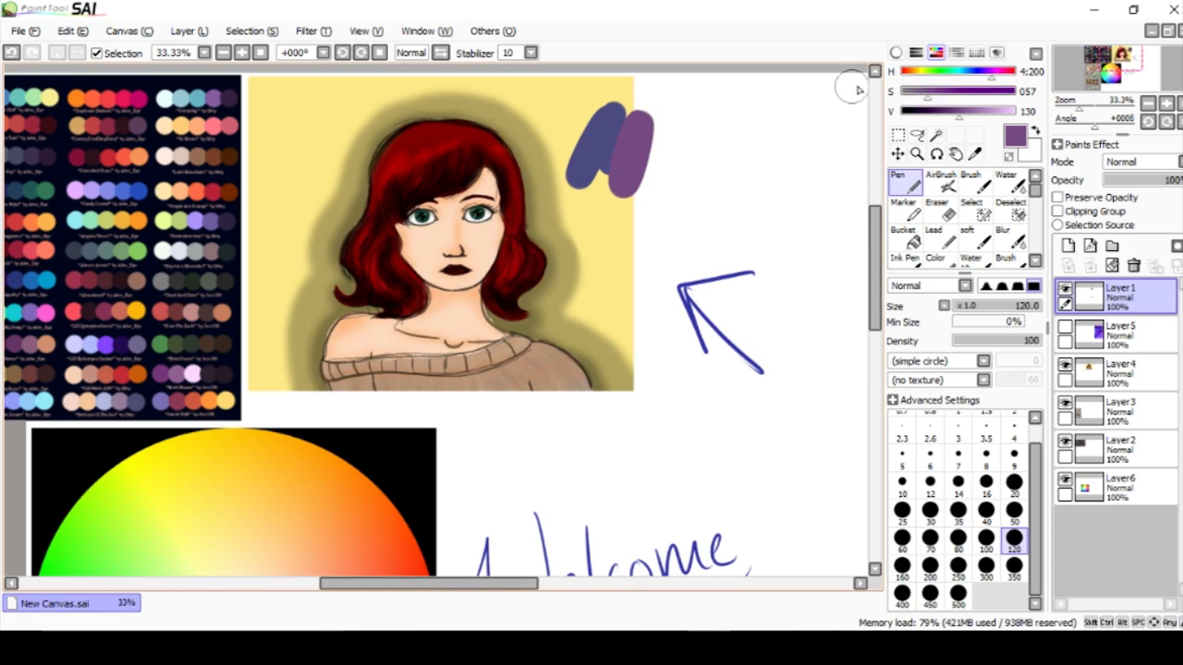
key(ctrl+z)
key(ctrl+z)
Try a purple stroke on the yellow background with Layer1 in Multiply mode, and undo both changes.
drag(878, 233, 875, 232)
mouse_move(621, 125)
mouse_down()
mouse_move(599, 168)
mouse_move(630, 125)
mouse_up()
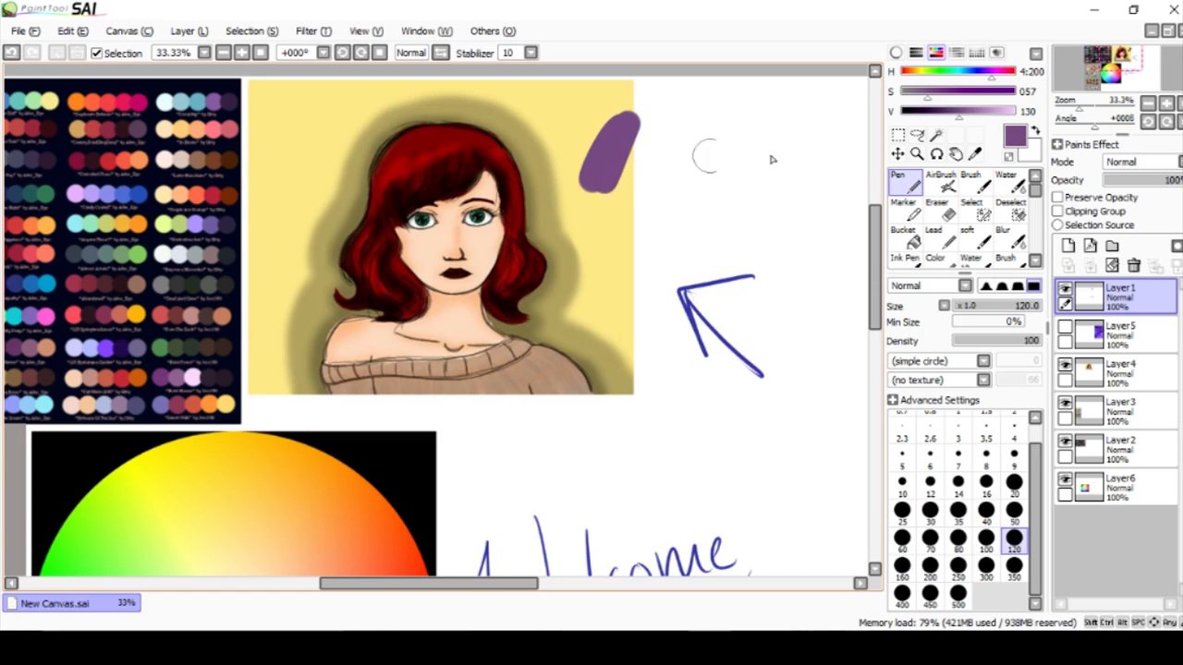
click(1135, 167)
click(1136, 191)
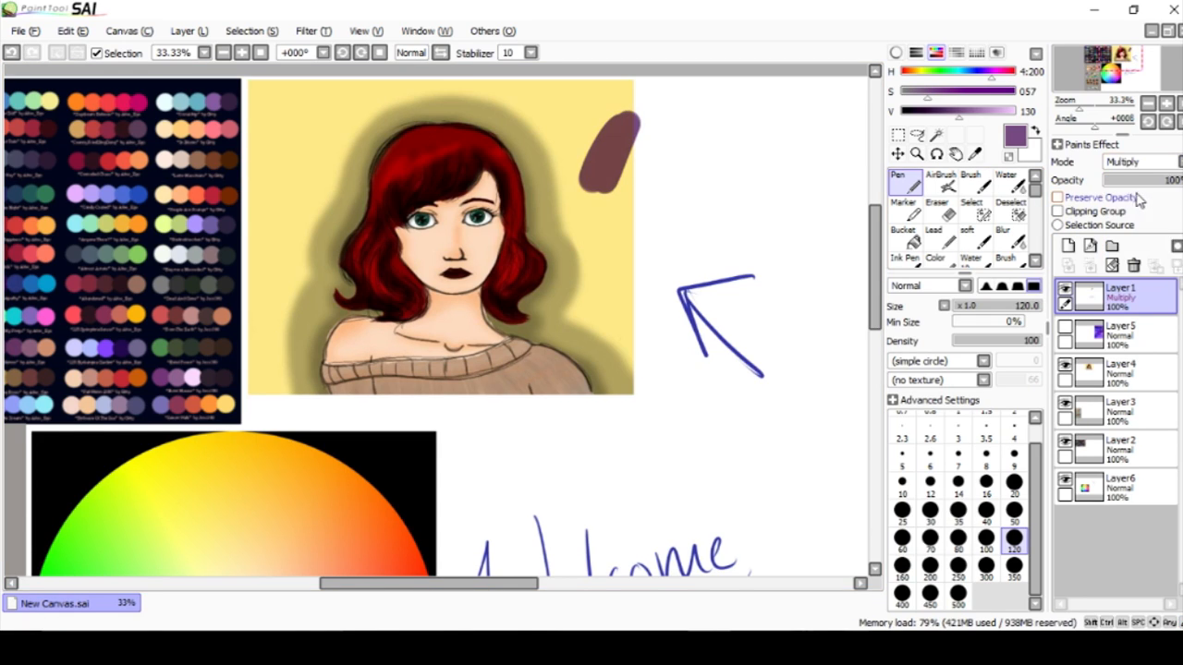
key(ctrl+z)
key(ctrl+z)
Turn the brush colour into a neutral grey with saturation 0 and value 126.
mouse_move(920, 103)
mouse_down()
mouse_move(901, 98)
mouse_move(986, 102)
mouse_move(898, 103)
mouse_up()
mouse_move(958, 126)
mouse_down()
mouse_move(923, 119)
mouse_move(961, 123)
mouse_up()
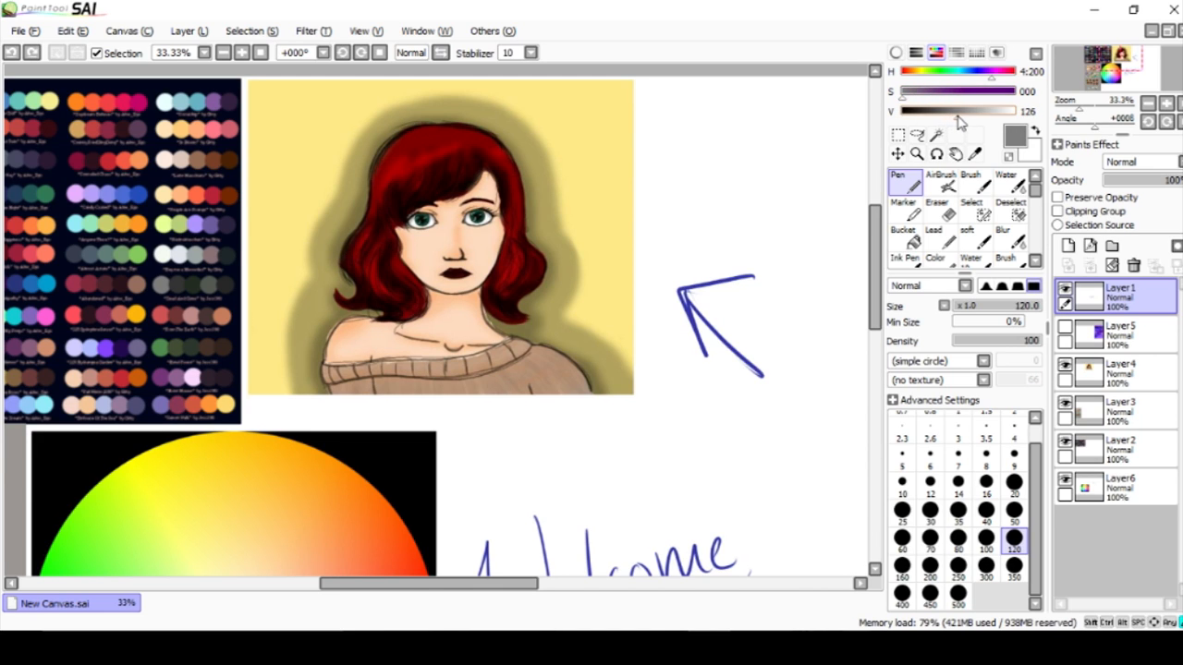
Circle a brown swatch in the Skin & lips palette with the blue Ink Pen at size 20, and undo the marking.
mouse_move(879, 231)
mouse_down()
mouse_move(878, 250)
mouse_move(879, 238)
mouse_up()
drag(474, 583, 399, 583)
drag(879, 266, 878, 314)
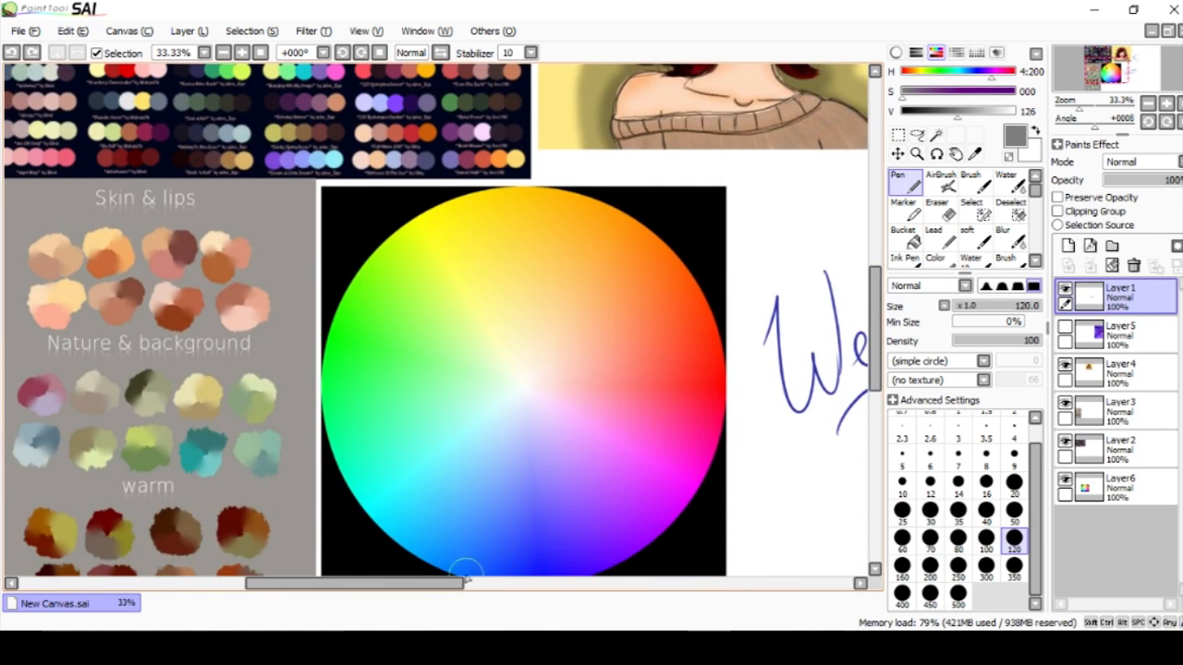
drag(458, 583, 404, 583)
drag(877, 319, 877, 344)
click(977, 54)
click(986, 130)
click(977, 54)
click(904, 260)
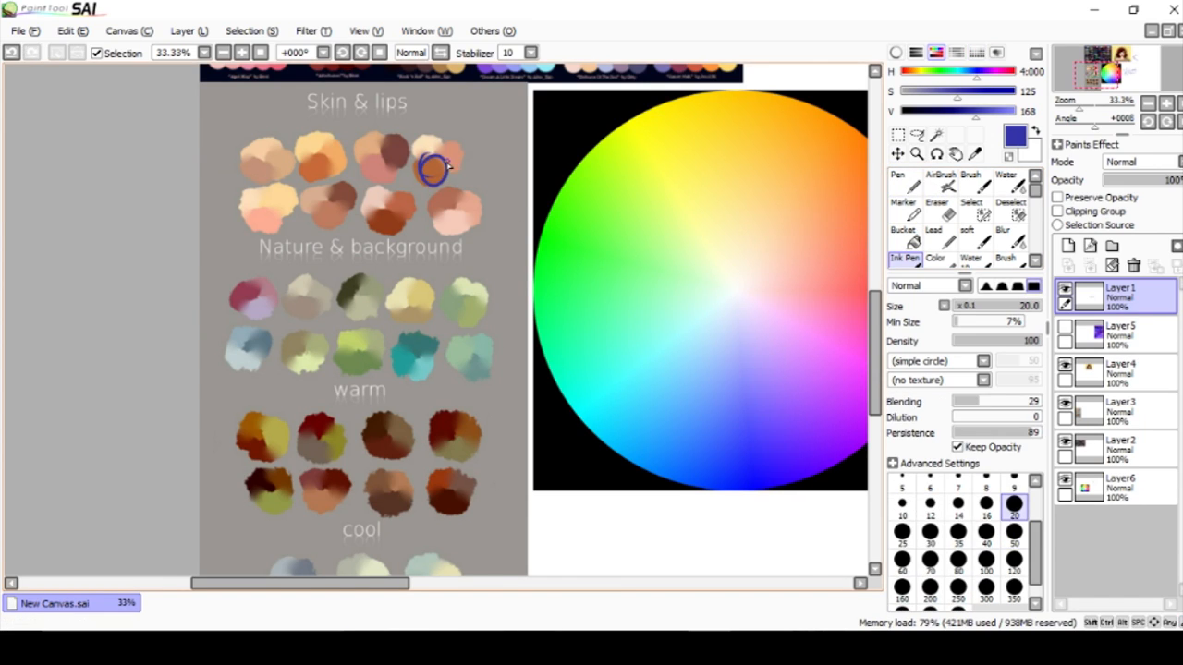
key(ctrl+z)
key(ctrl+z)
Paint a pale yellow highlight stroke on the background beside the portrait's hair with the Pen at size 120.
drag(374, 583, 440, 585)
drag(874, 323, 870, 248)
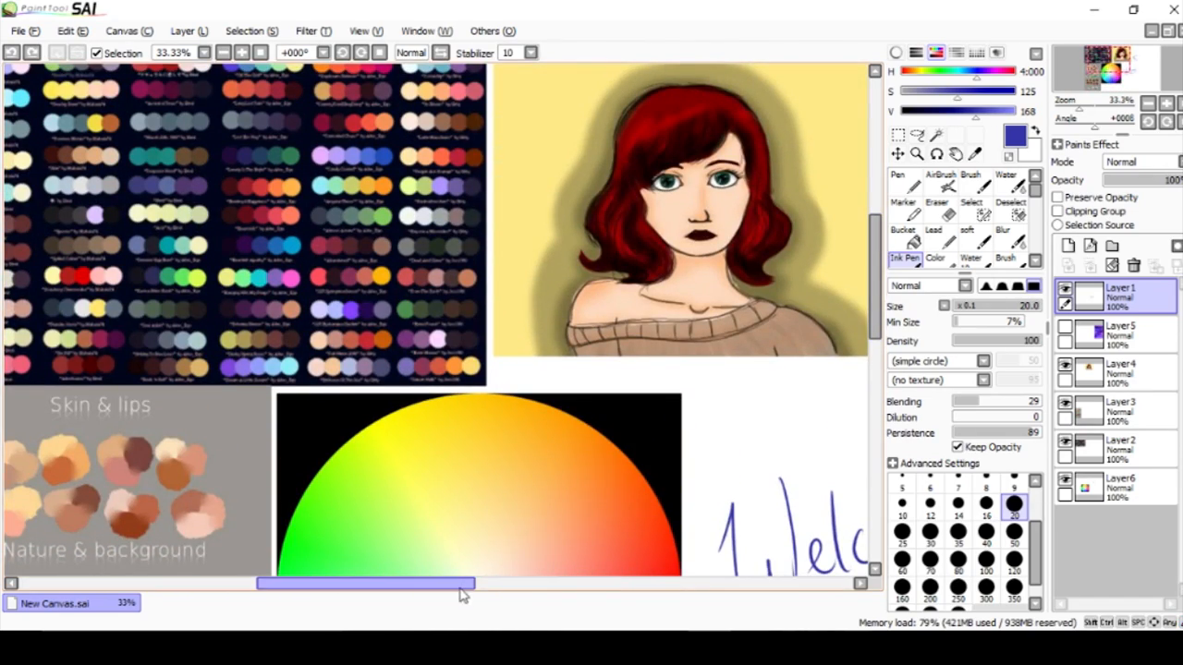
drag(462, 594, 510, 592)
drag(872, 289, 872, 277)
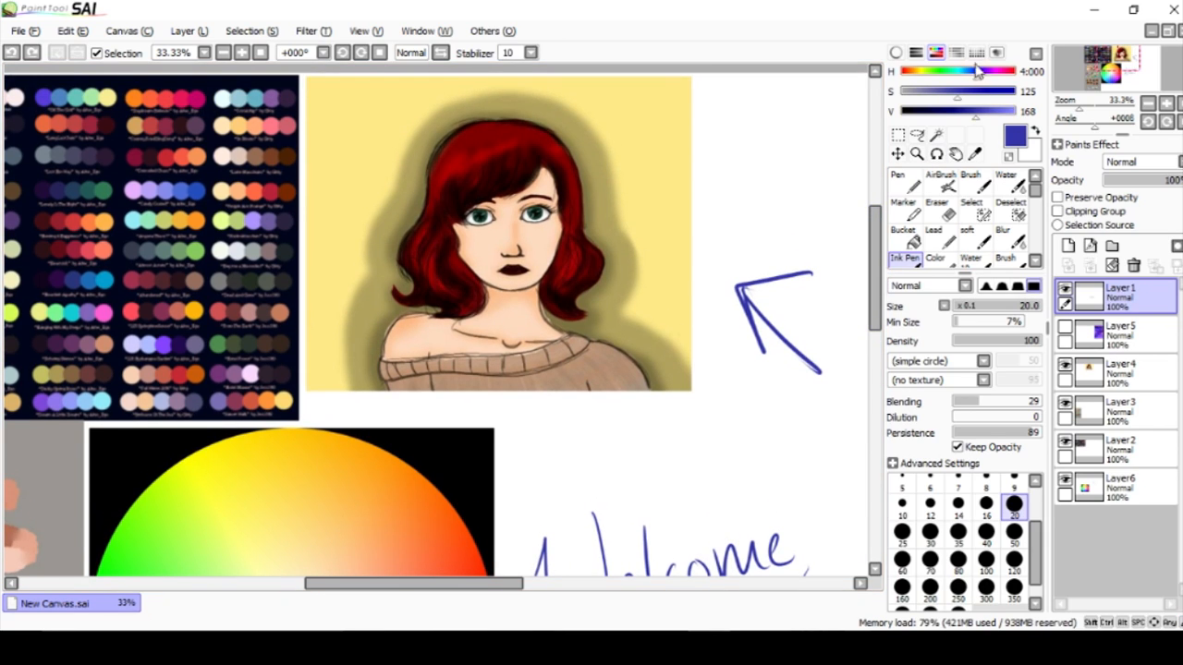
click(976, 54)
click(963, 155)
click(976, 54)
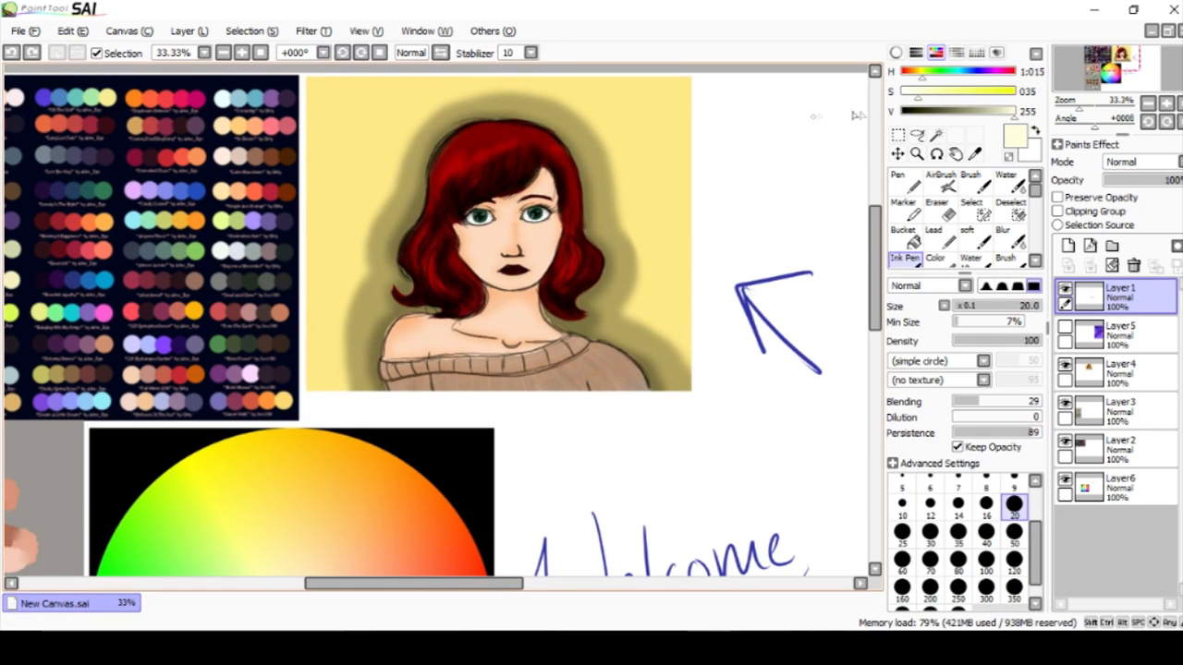
click(915, 184)
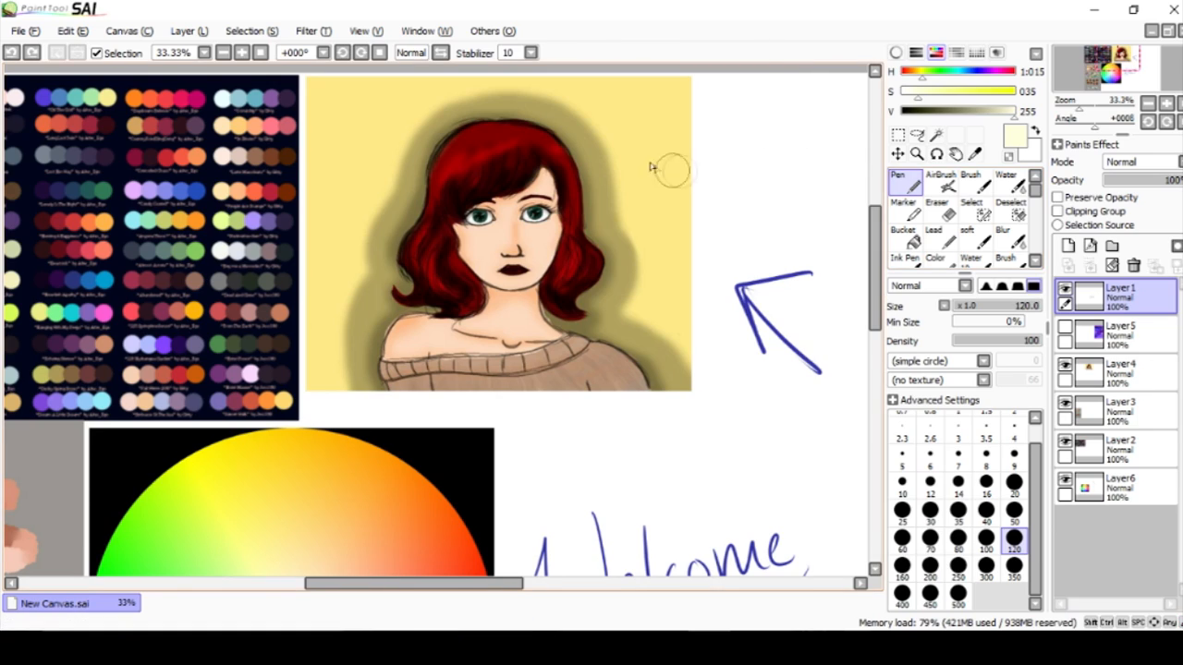
mouse_move(658, 138)
mouse_down()
mouse_move(622, 116)
mouse_move(652, 151)
mouse_up()
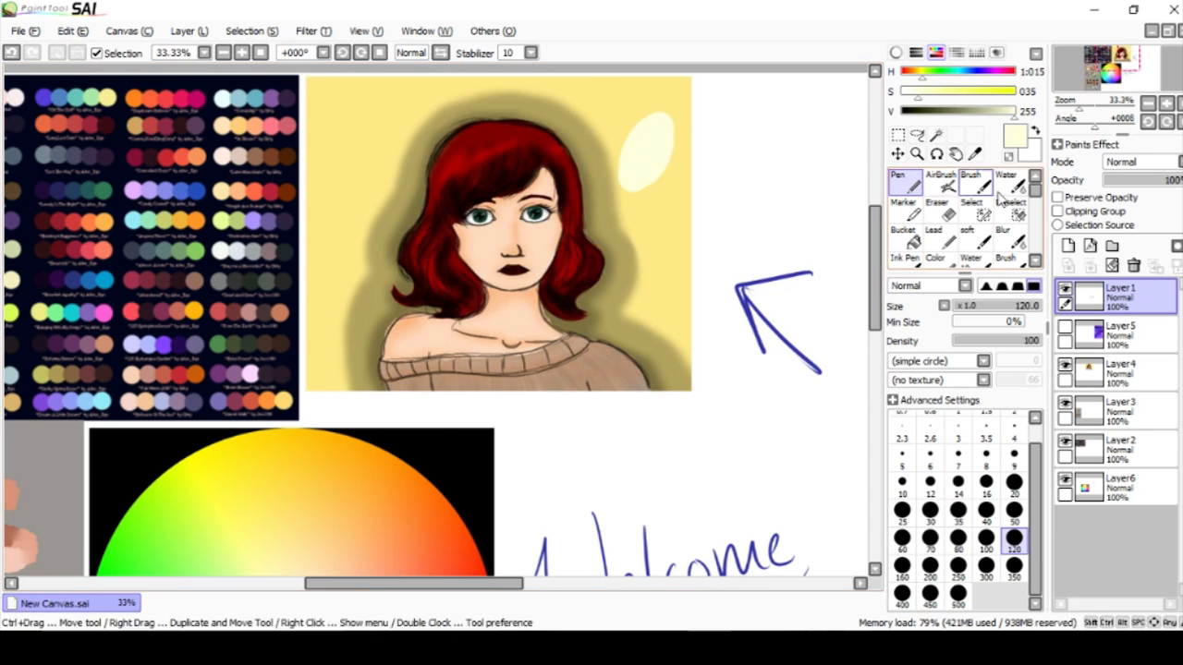
Preview Layer1 in Overlay and Luminosity modes, and return it to Normal mode at 100% opacity.
click(1120, 164)
click(1123, 216)
click(1129, 163)
click(1129, 229)
click(1129, 163)
click(1127, 177)
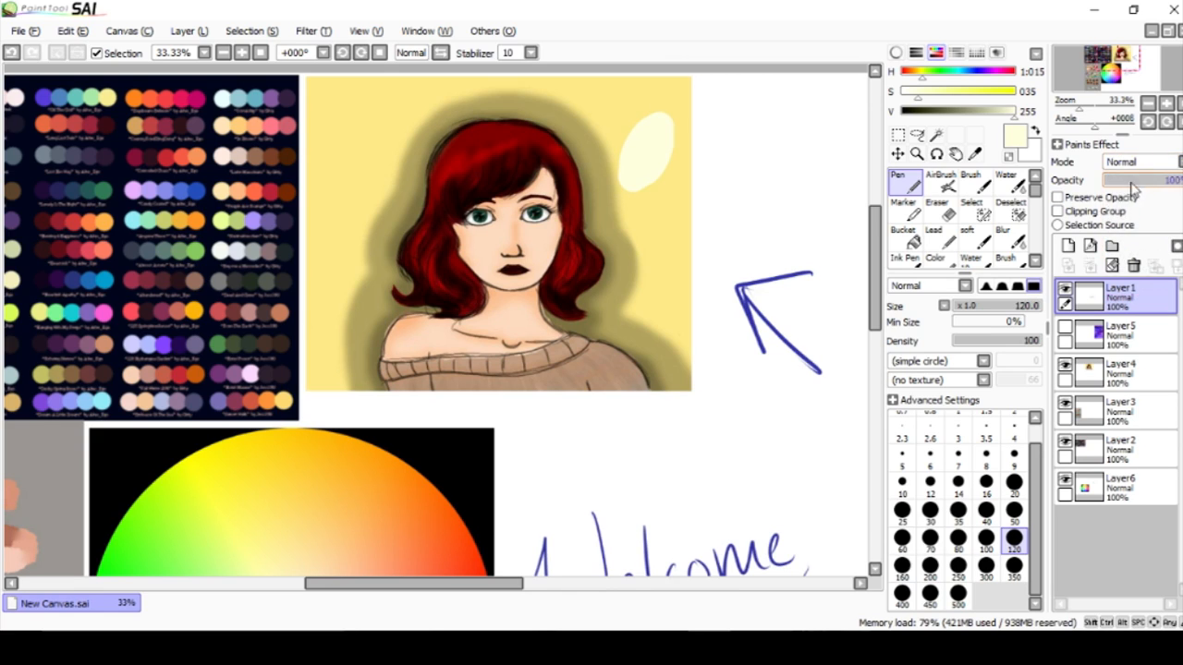
mouse_move(1152, 186)
mouse_down()
mouse_move(1141, 182)
mouse_move(1176, 181)
mouse_up()
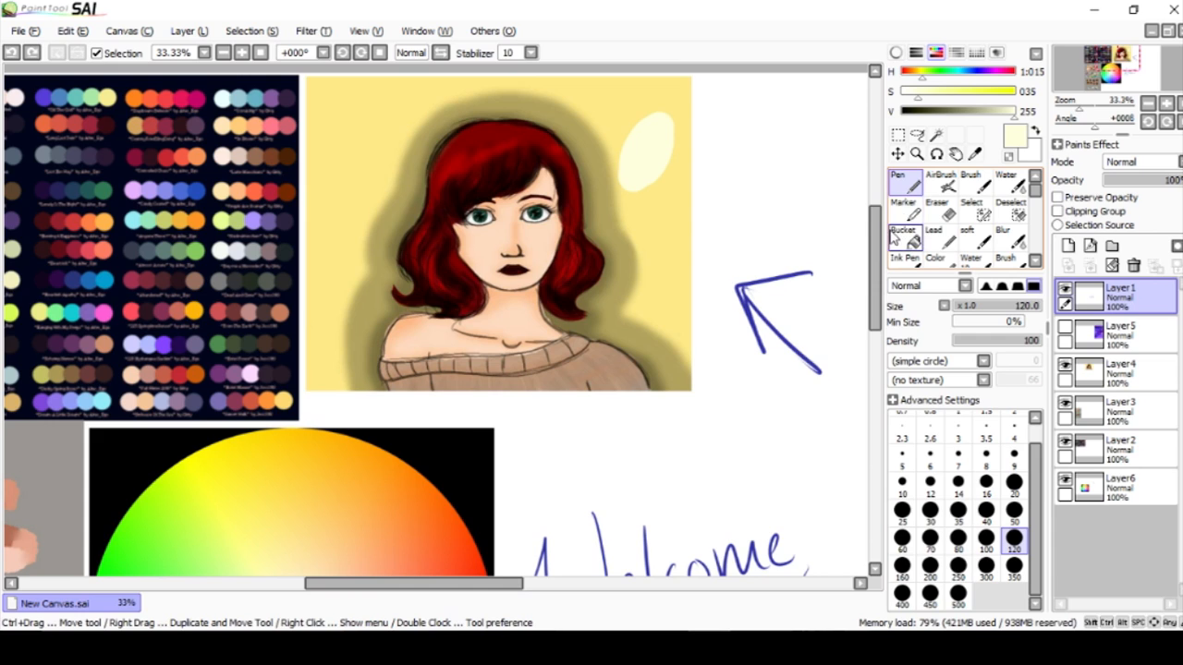
Paint flat tan shadows over the portrait's nose and upper neck, using the saved tan swatch.
mouse_move(873, 231)
mouse_down()
mouse_move(876, 319)
mouse_move(877, 217)
mouse_up()
click(976, 53)
click(970, 150)
click(976, 56)
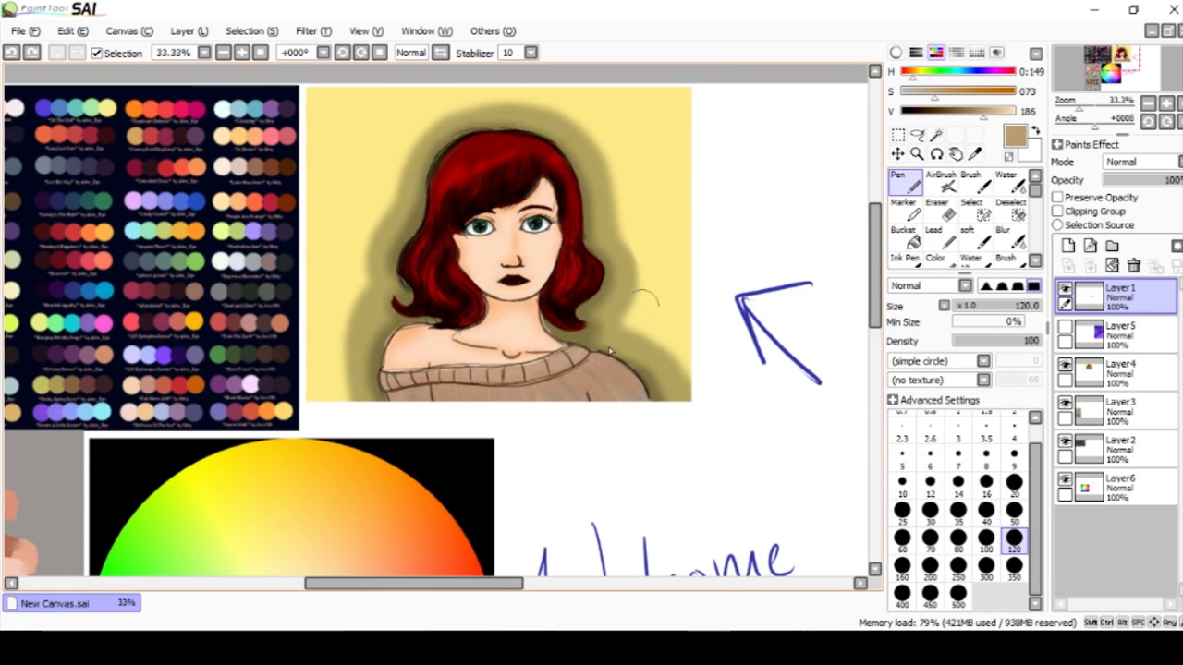
click(511, 264)
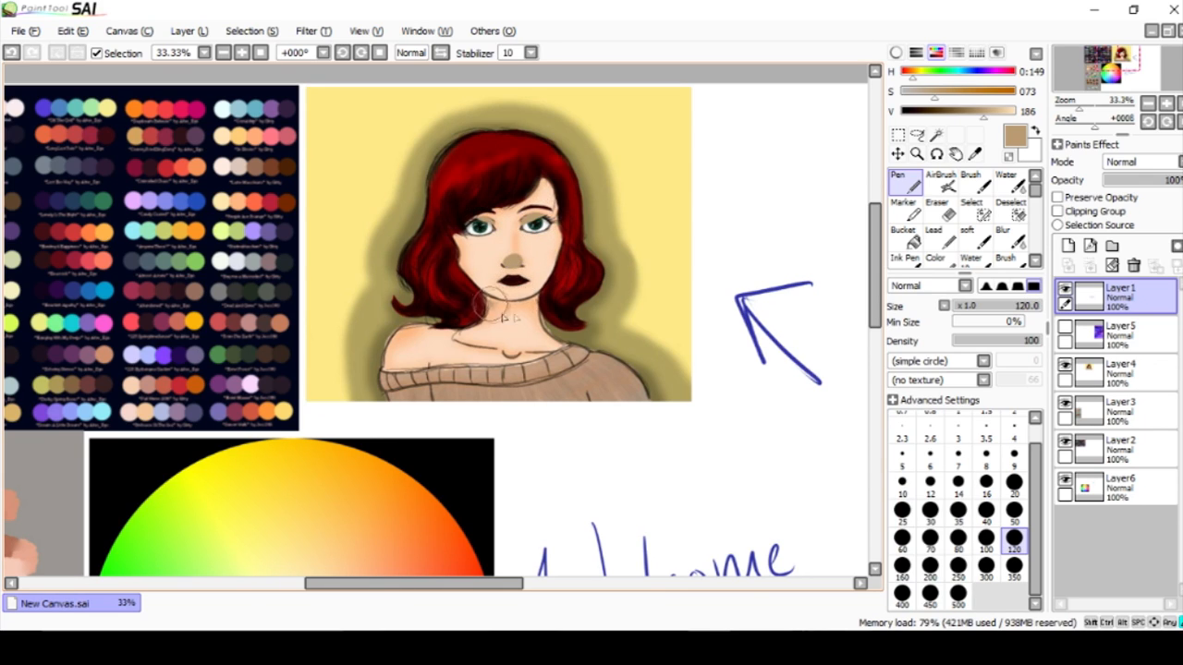
Try Layer1 in Multiply mode with the opacity adjusted, and undo the mode change and the tan shadows.
click(1141, 162)
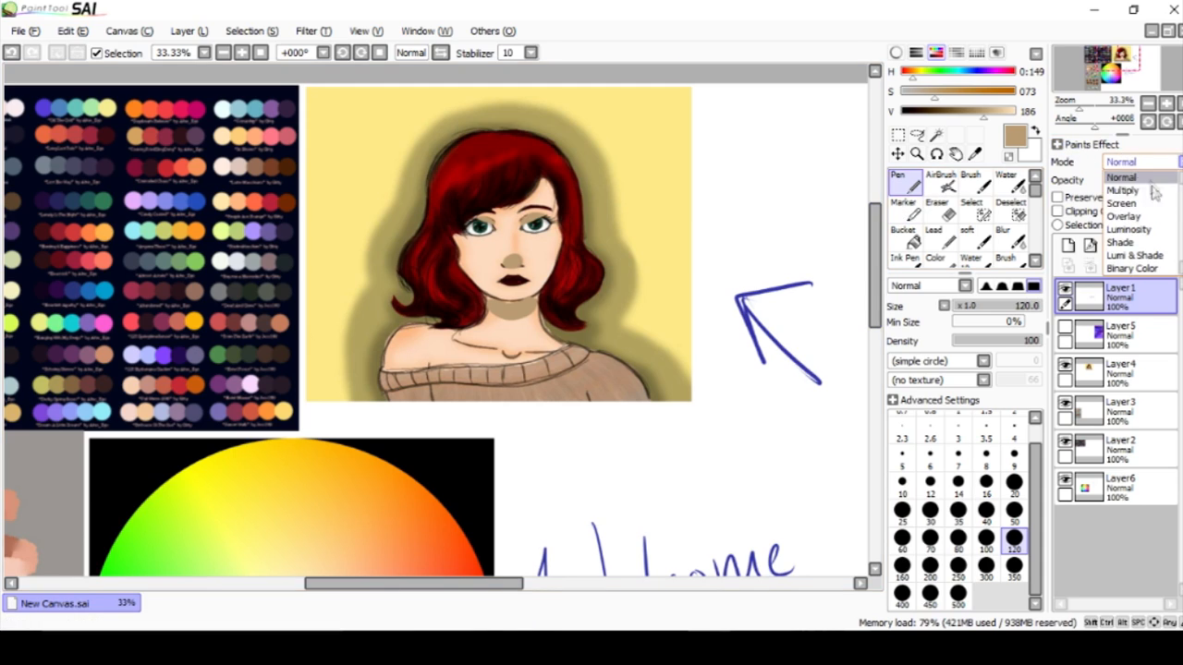
click(1139, 191)
mouse_move(1159, 181)
mouse_down()
mouse_move(1147, 185)
mouse_move(1181, 182)
mouse_up()
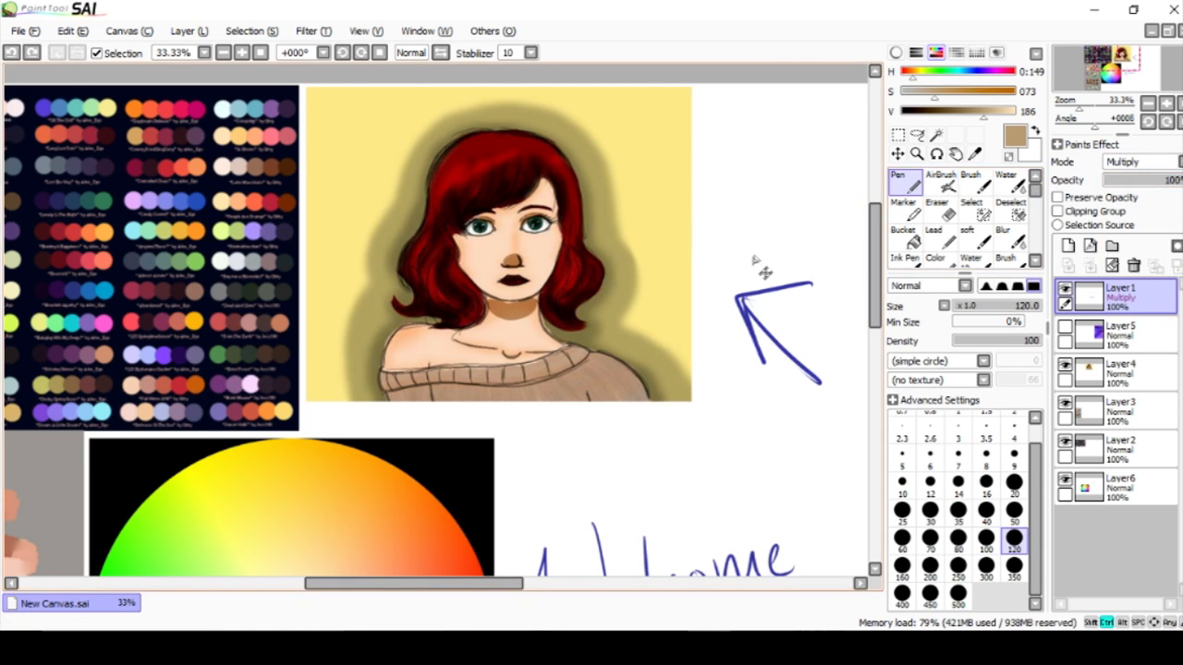
key(ctrl+z)
key(ctrl+z)
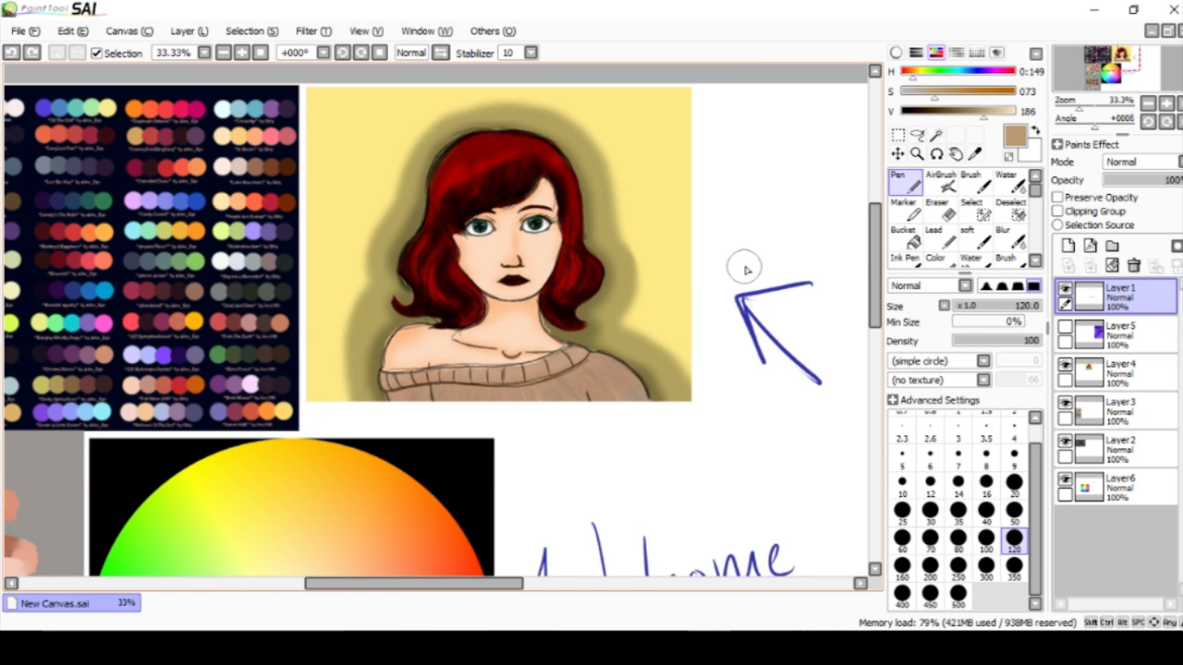
Choose the saved dark blue swatch and the Ink Pen at size 20 for marking up the colour wheel.
drag(883, 205, 876, 305)
click(977, 53)
click(976, 53)
click(904, 259)
drag(479, 585, 396, 585)
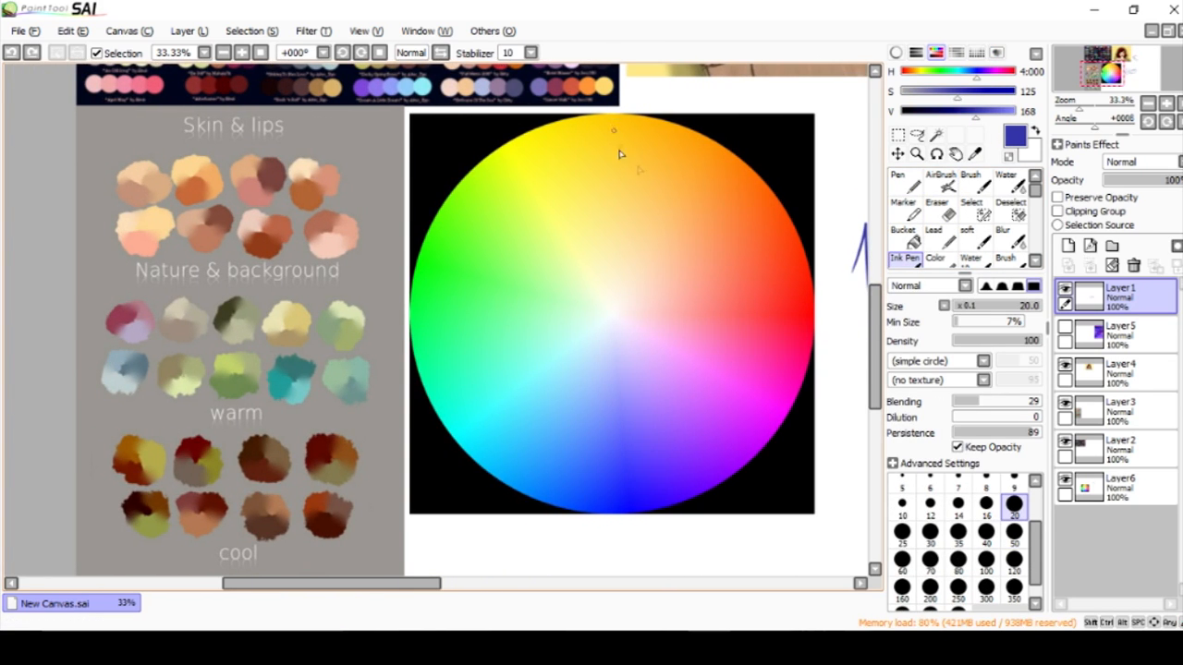
Circle the opposite yellow-orange and blue hues on the colour wheel, join them with a straight line, and undo the marks.
mouse_move(637, 118)
mouse_down()
mouse_move(624, 132)
mouse_move(644, 136)
mouse_move(620, 411)
mouse_up()
key(ctrl+z)
key(ctrl+z)
drag(611, 148, 619, 421)
key(ctrl+z)
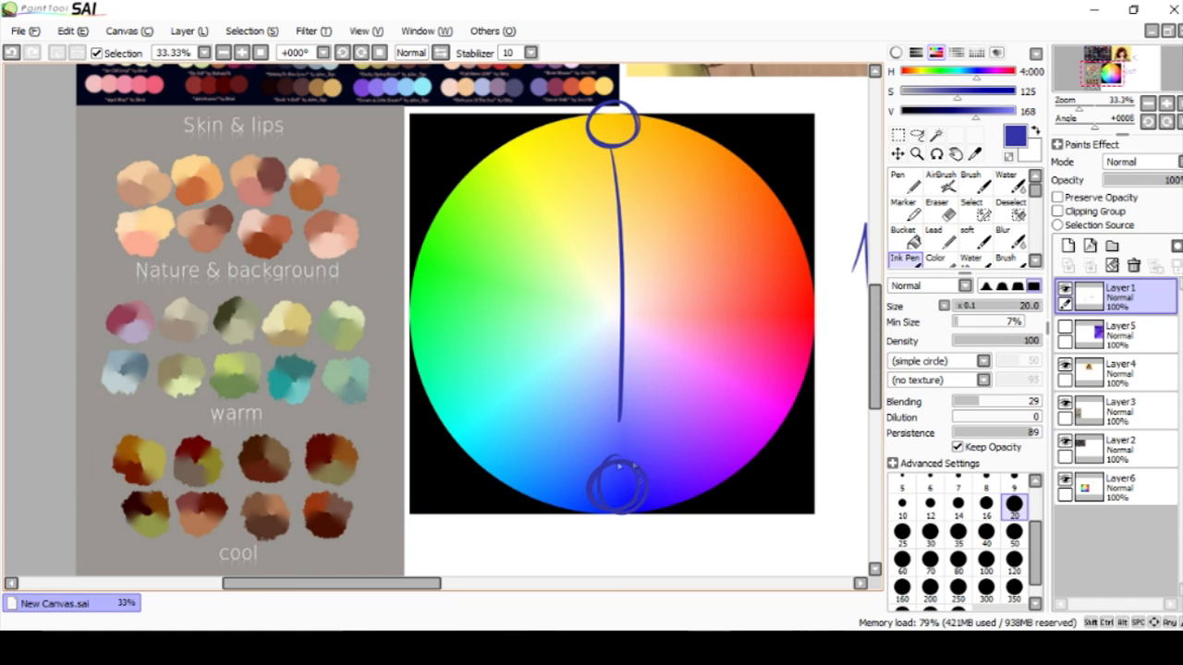
key(ctrl+z)
key(ctrl+z)
key(ctrl+z)
key(ctrl+z)
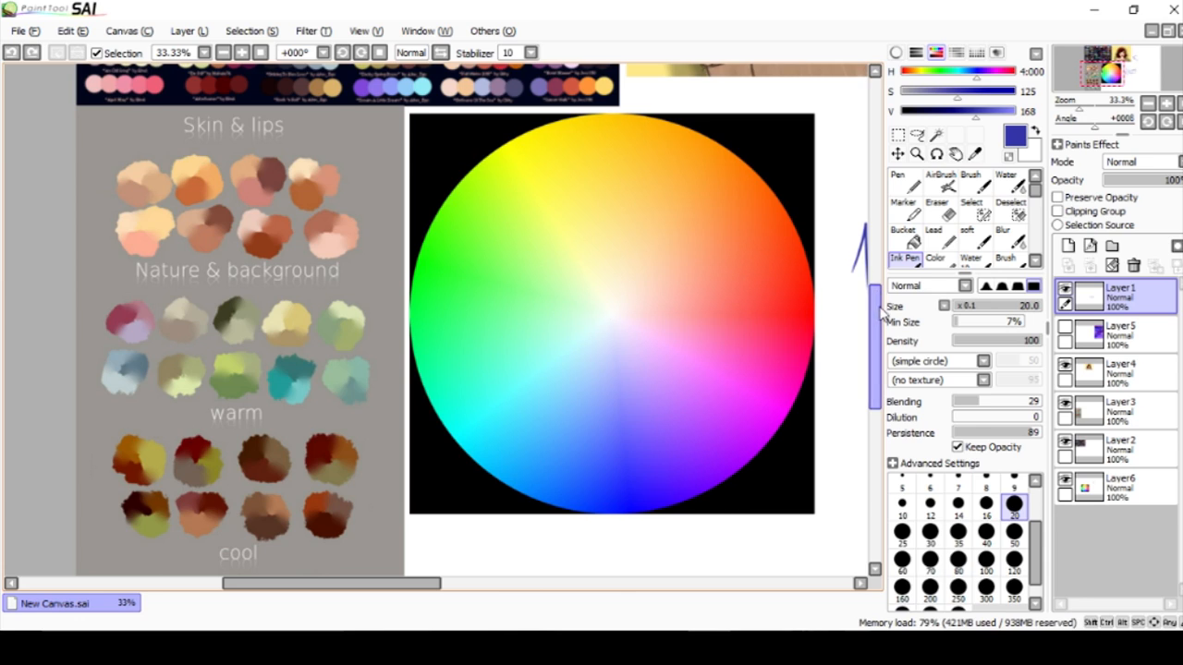
Circle yellow-orange and red on the colour wheel, join them with a curve and an outer double-headed arrow, and undo the marks.
drag(879, 312, 879, 309)
drag(648, 123, 642, 121)
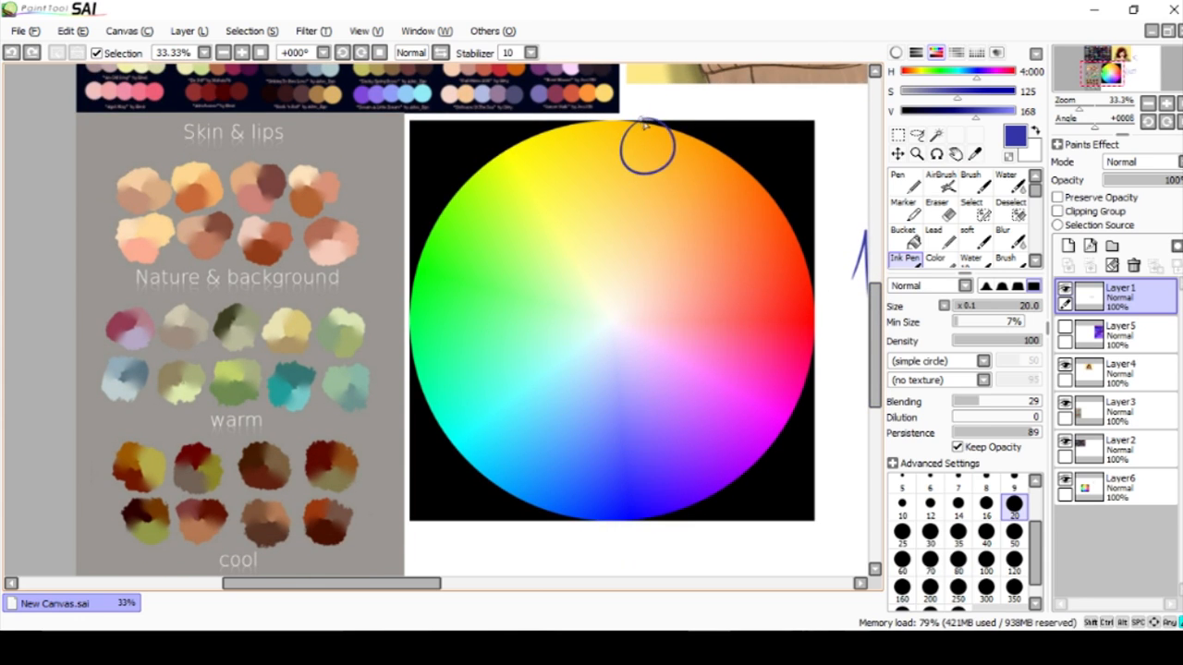
mouse_move(663, 162)
mouse_down()
mouse_move(787, 294)
mouse_move(745, 292)
mouse_up()
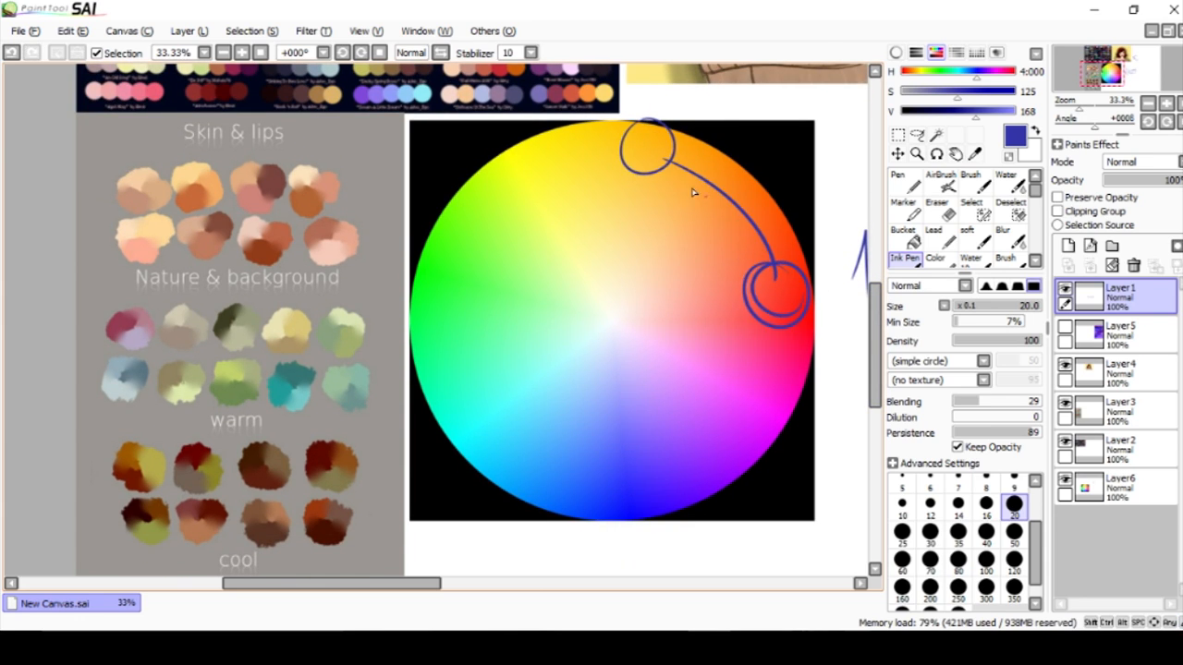
drag(677, 132, 791, 228)
key(ctrl+z)
drag(675, 128, 794, 236)
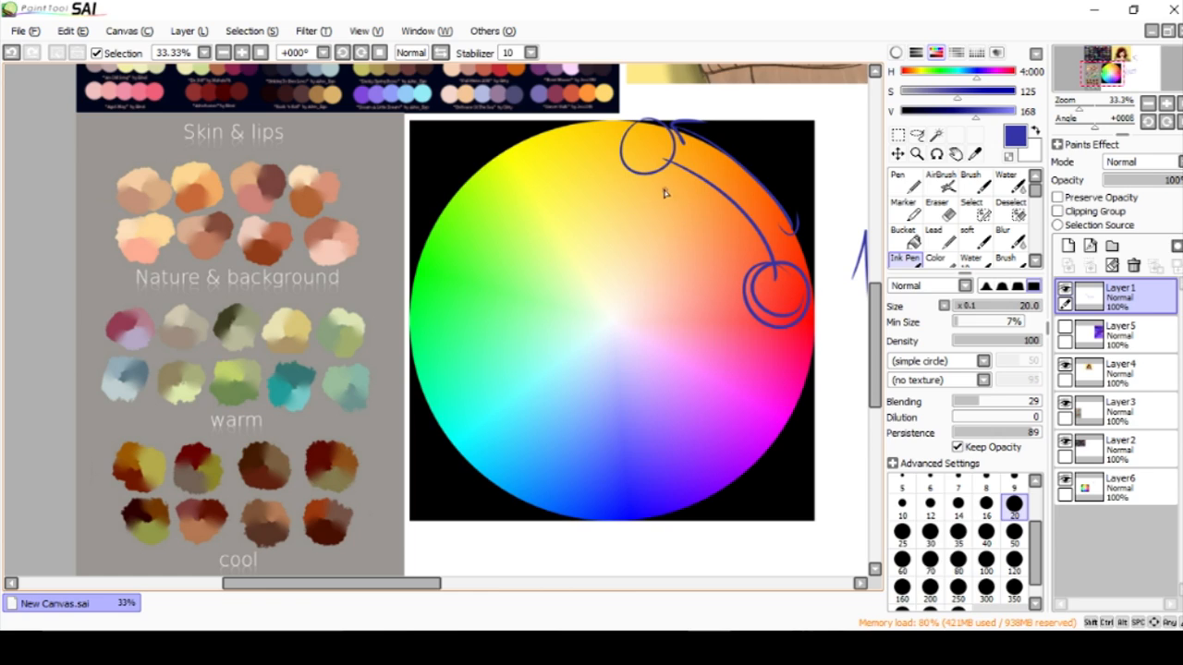
key(ctrl+z)
key(ctrl+z)
key(ctrl+z)
key(ctrl+z)
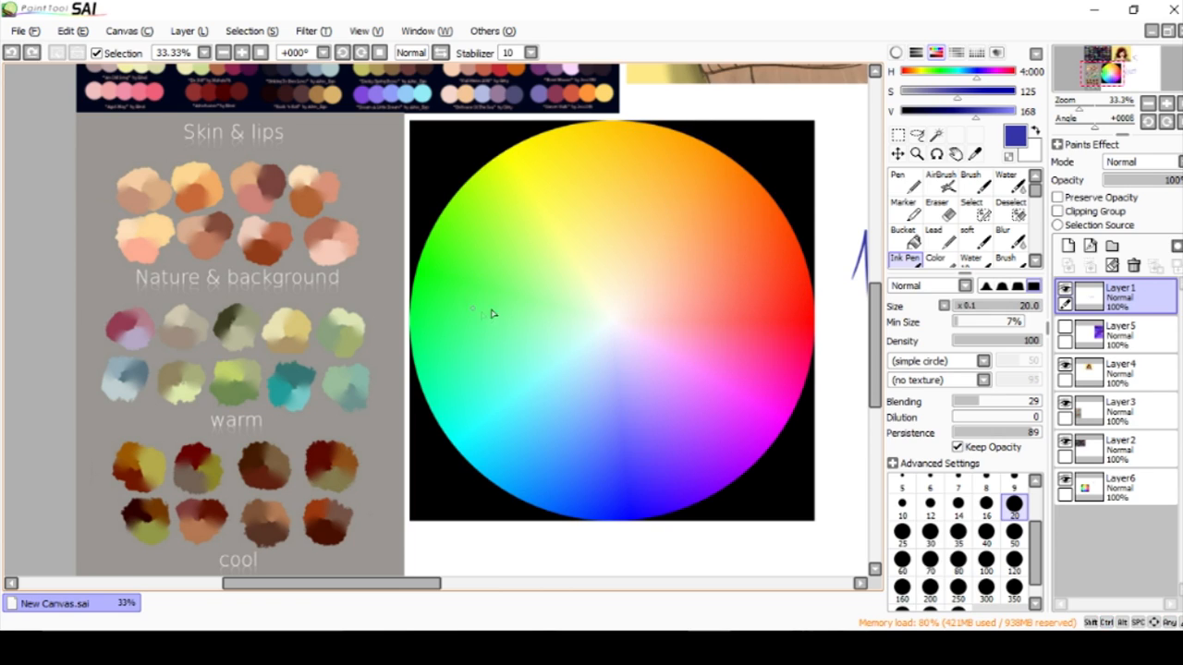
Mark neighbouring hues along the wheel's green side, from yellow-green to turquoise, and undo the marks.
drag(499, 198, 442, 313)
drag(429, 357, 436, 318)
mouse_move(510, 190)
mouse_down()
mouse_move(507, 178)
mouse_move(512, 189)
mouse_up()
key(ctrl+z)
key(ctrl+z)
key(ctrl+z)
Sketch a four-cornered kite outline on the colour wheel from the yellow-orange edge to just below the centre, and reinforce its sides.
scroll(620, 370, down, 2)
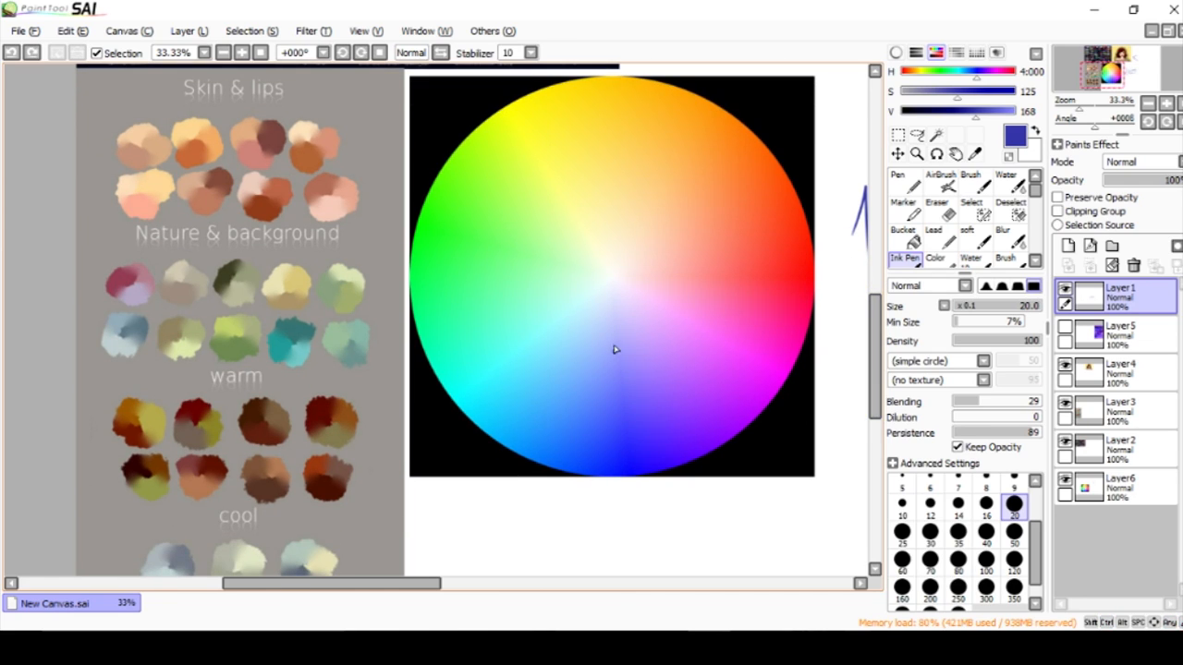
mouse_move(619, 299)
mouse_down()
mouse_move(652, 302)
mouse_move(647, 367)
mouse_up()
key(ctrl+z)
mouse_move(569, 187)
mouse_down()
mouse_move(560, 276)
mouse_move(627, 339)
mouse_up()
mouse_move(619, 88)
mouse_down()
mouse_move(689, 236)
mouse_move(623, 340)
mouse_up()
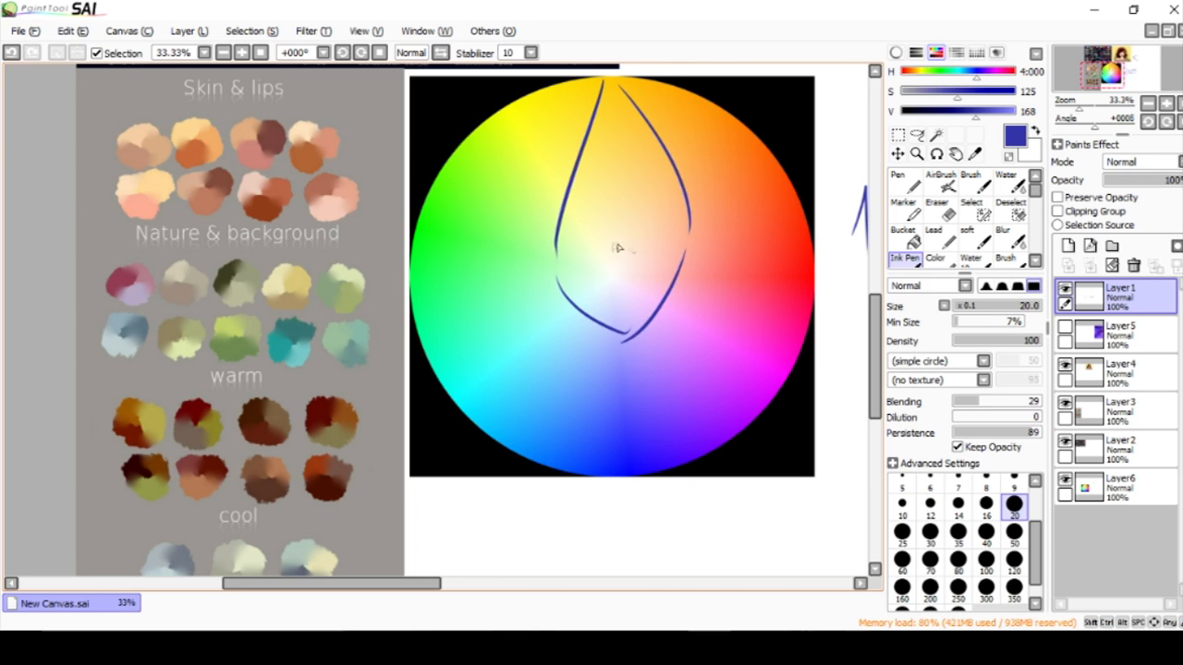
mouse_move(601, 90)
mouse_down()
mouse_move(564, 222)
mouse_move(565, 280)
mouse_up()
drag(610, 336, 694, 254)
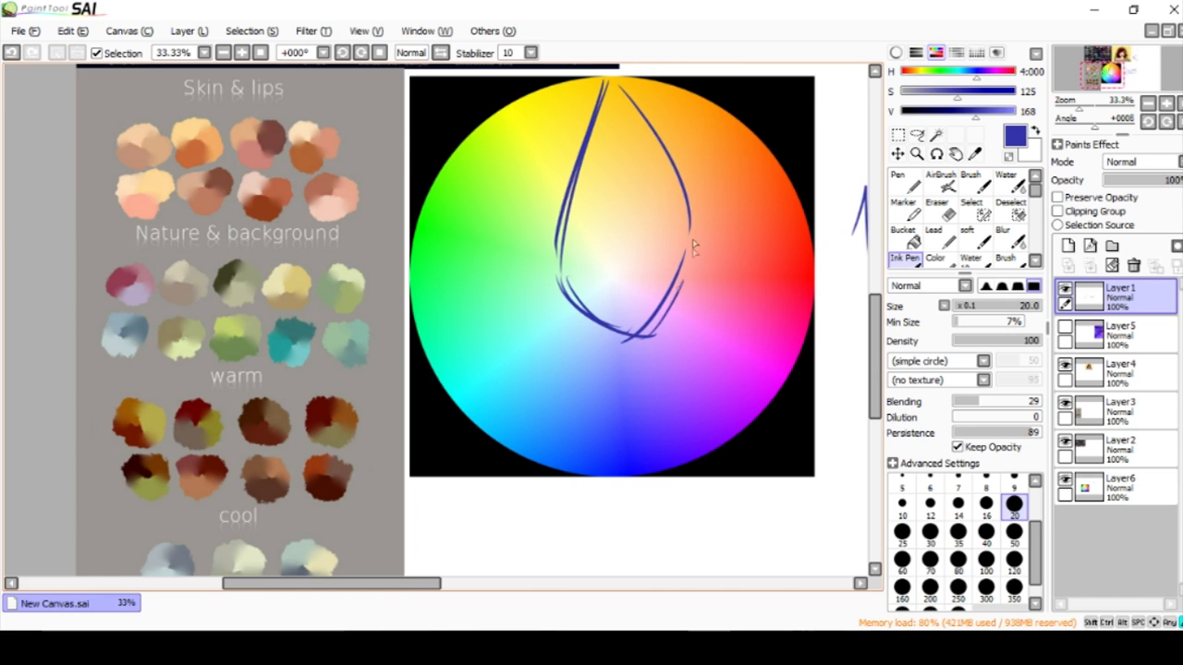
drag(628, 98, 697, 242)
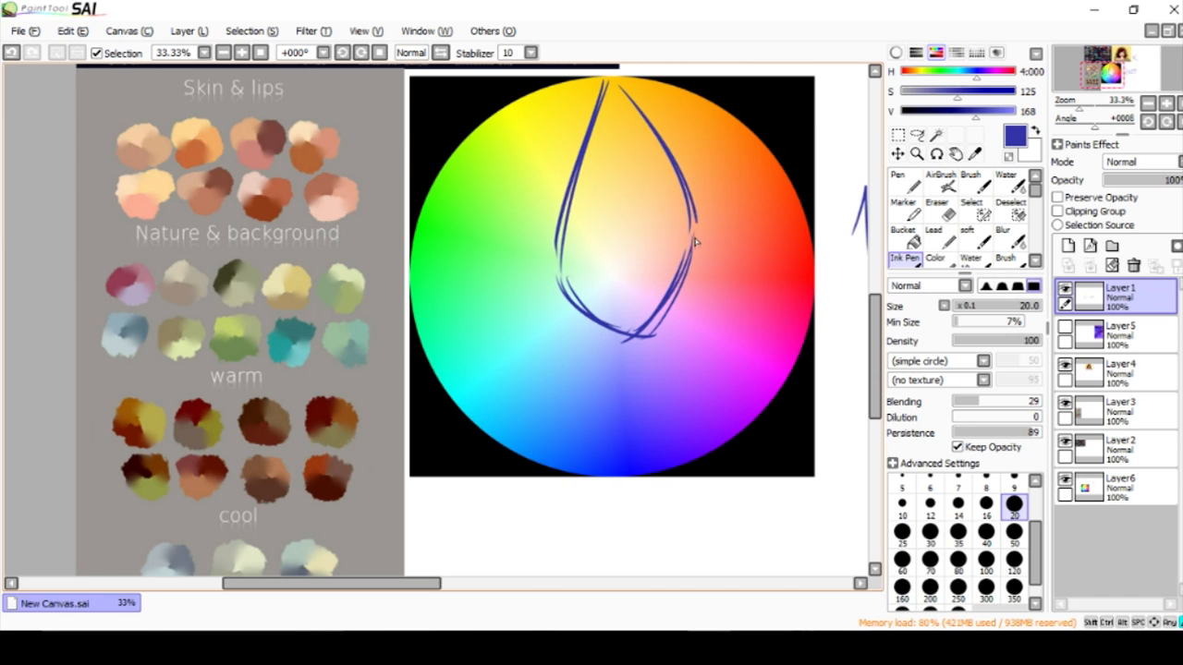
Add a new layer and paint four overlapping swatches below the wheel in golden yellow, lavender, peach and pale green sampled at the outline's corners.
click(906, 181)
alt+click(617, 107)
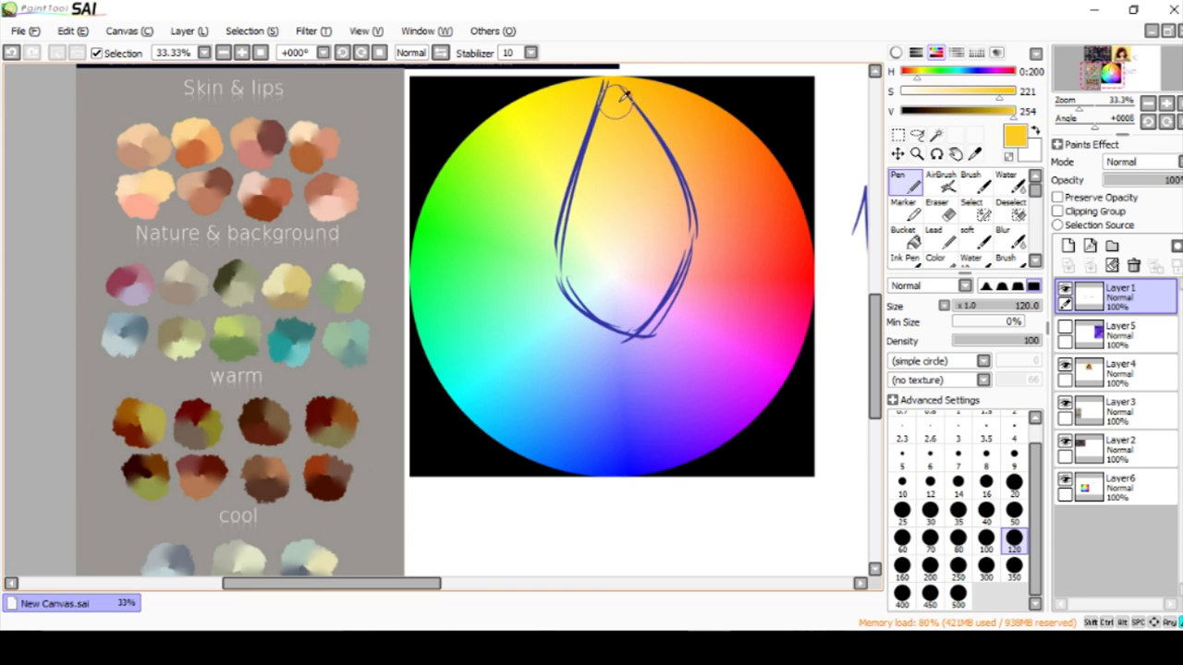
drag(874, 353, 874, 367)
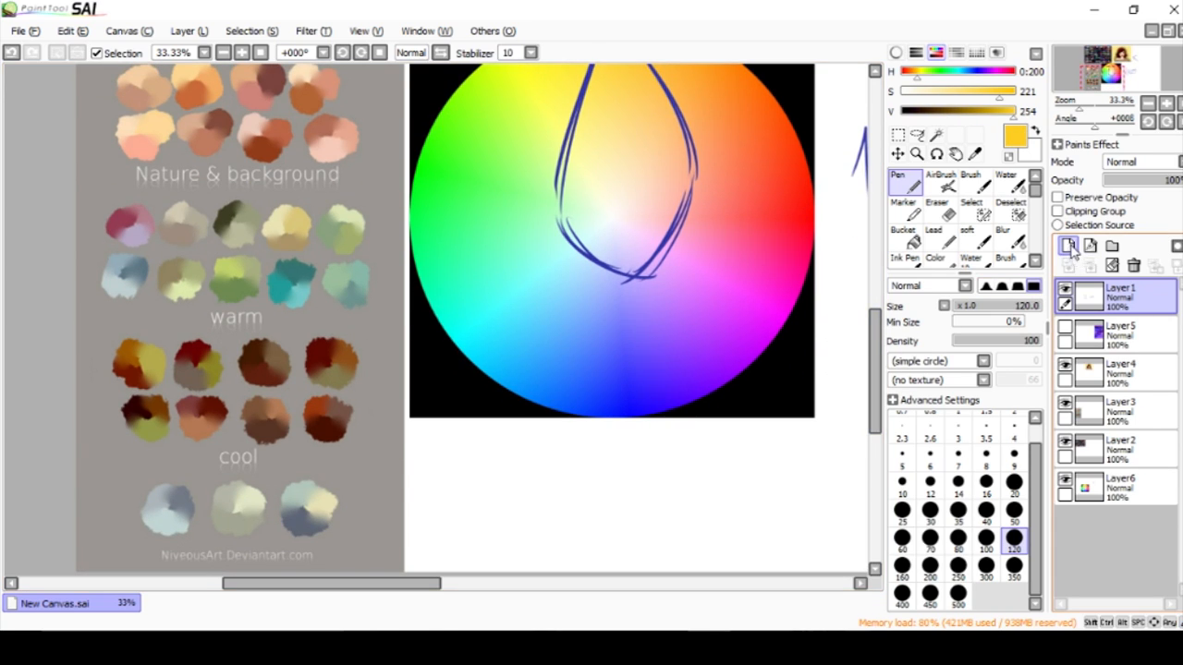
click(1068, 245)
mouse_move(582, 465)
mouse_down()
mouse_move(617, 481)
mouse_move(644, 469)
mouse_move(637, 462)
mouse_move(661, 484)
mouse_up()
alt+click(628, 261)
alt+click(675, 154)
alt+click(570, 204)
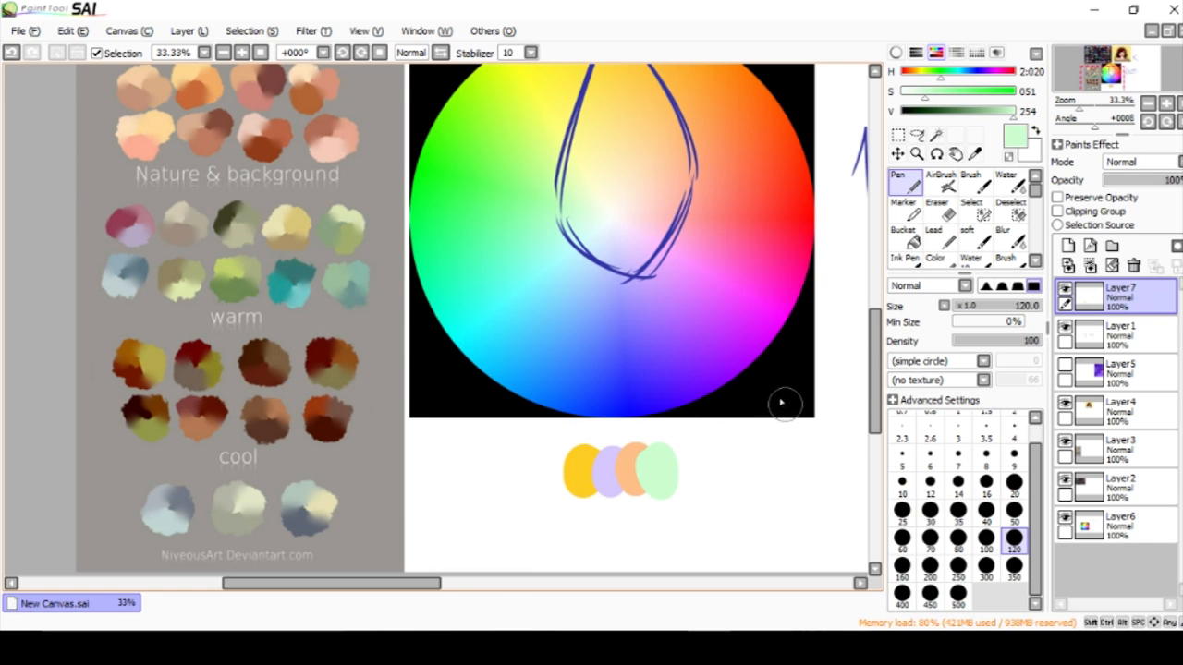
Remove the four pastel swatches below the wheel and erase the kite outline from Layer1 with the Eraser at size 300.
drag(874, 365, 874, 380)
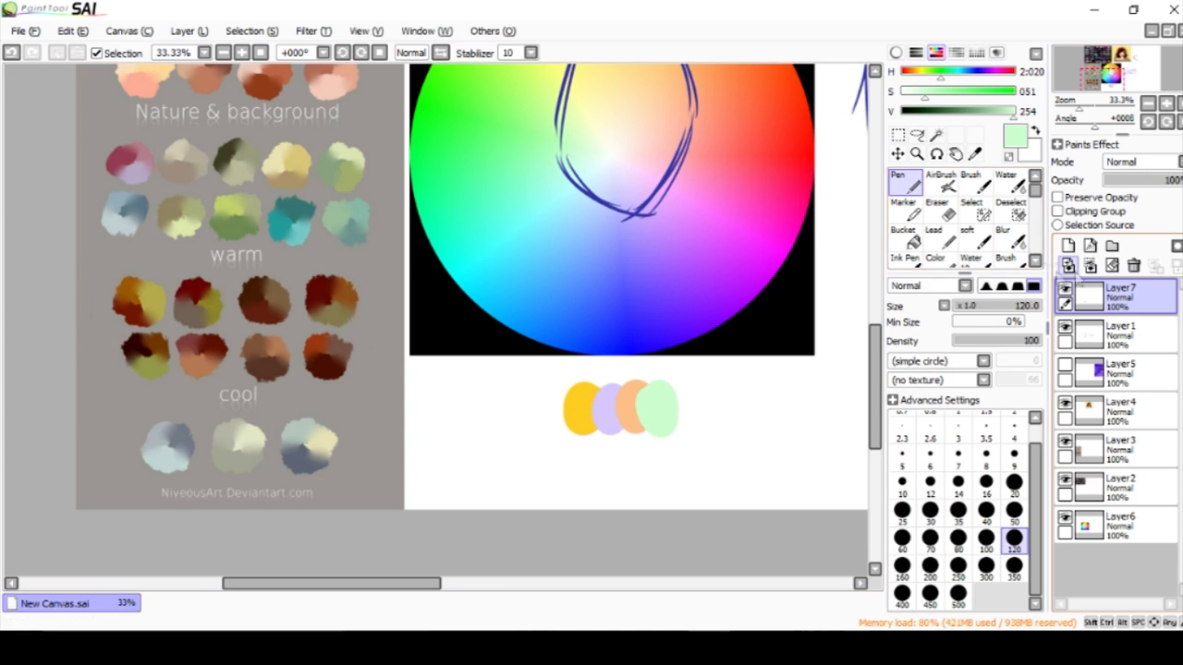
drag(878, 373, 872, 298)
click(1121, 333)
click(937, 207)
mouse_move(759, 275)
mouse_down()
mouse_move(597, 195)
mouse_move(604, 162)
mouse_move(642, 339)
mouse_move(640, 418)
mouse_move(661, 196)
mouse_move(662, 296)
mouse_move(641, 407)
mouse_up()
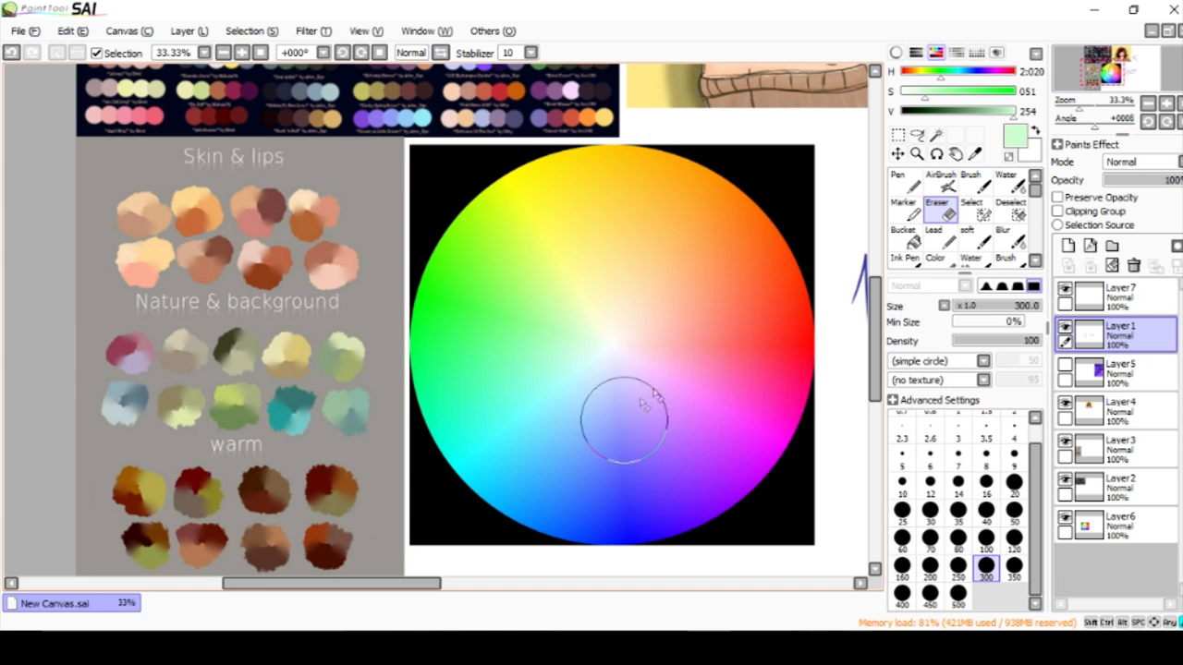
Paint four overlapping swatches below the wheel in red, purple, yellow and green sampled from it, using the Pen at size 120.
click(903, 180)
drag(875, 292, 876, 301)
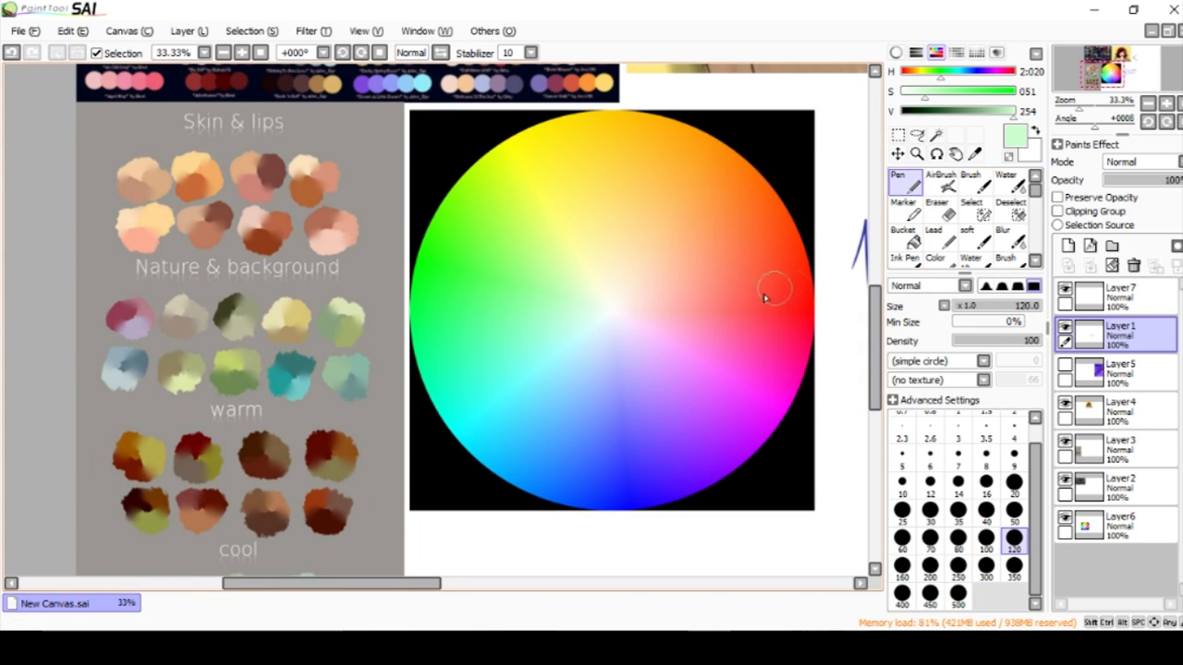
alt+click(808, 311)
drag(876, 346, 876, 374)
click(609, 459)
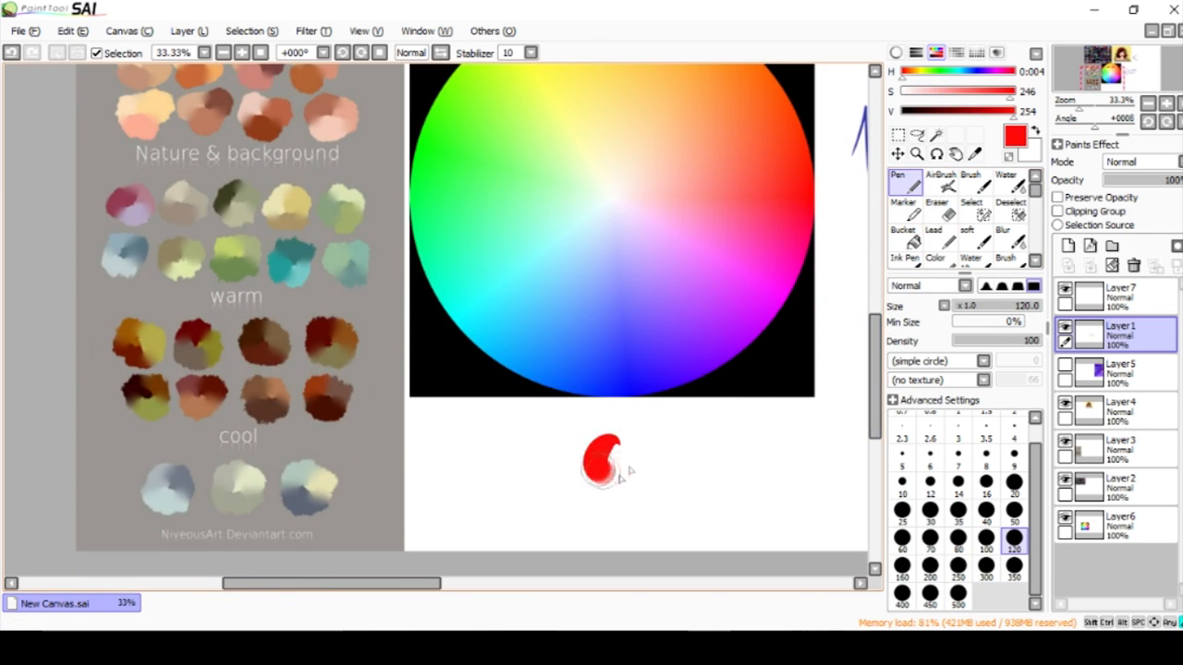
alt+click(752, 321)
click(636, 456)
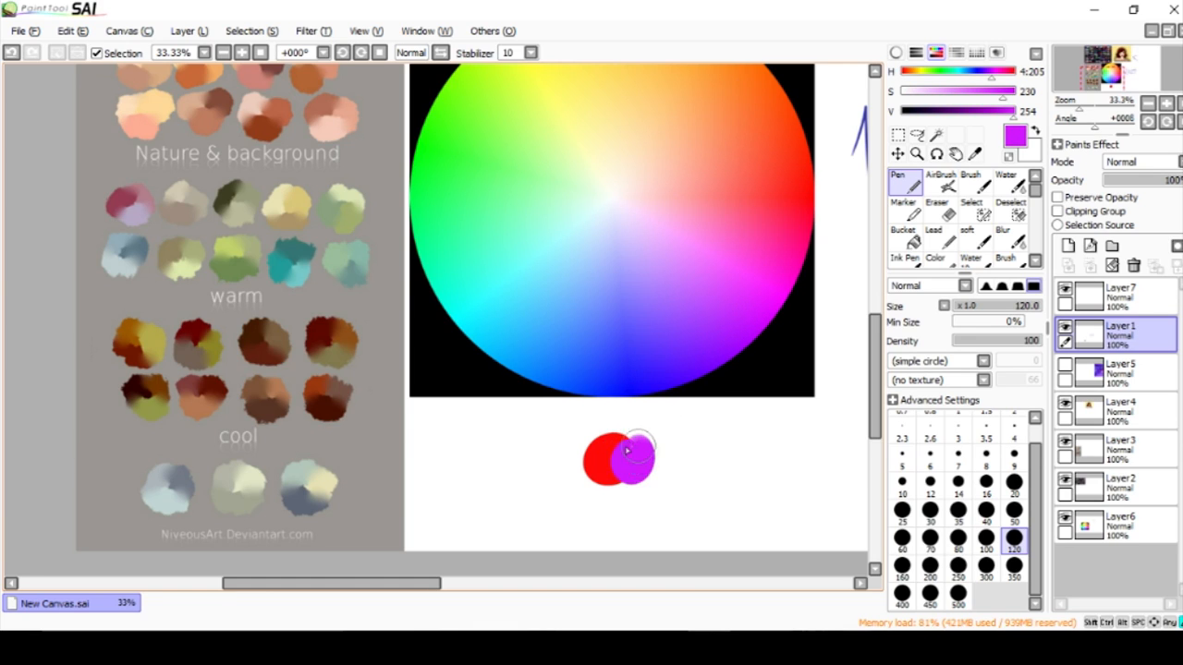
mouse_move(874, 376)
mouse_down()
mouse_move(874, 354)
mouse_move(856, 349)
mouse_up()
alt+click(552, 107)
click(662, 445)
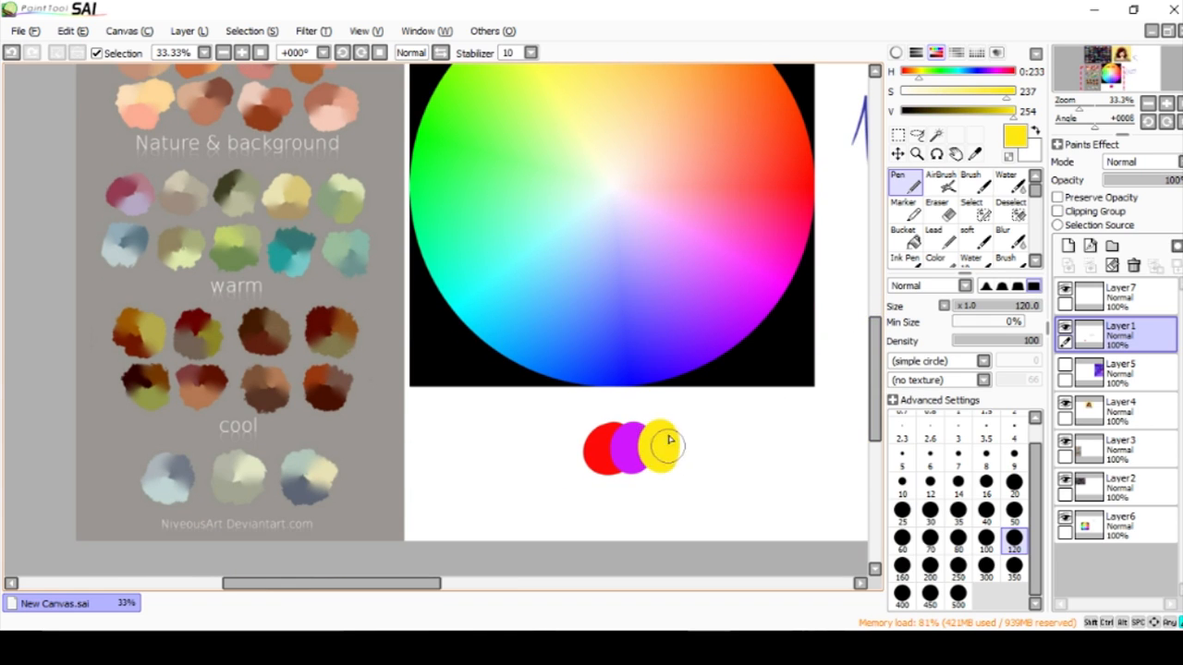
alt+click(462, 143)
click(683, 444)
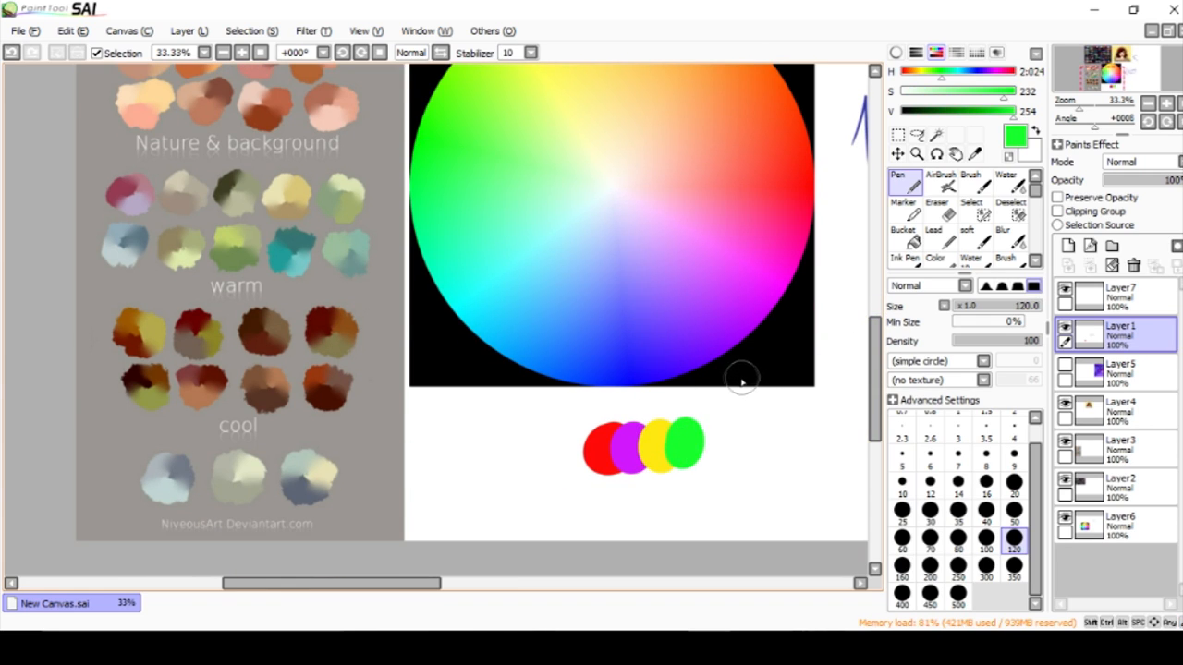
Erase the red, purple, yellow and green swatches below the wheel with the Eraser at size 300.
drag(874, 360, 874, 386)
click(937, 208)
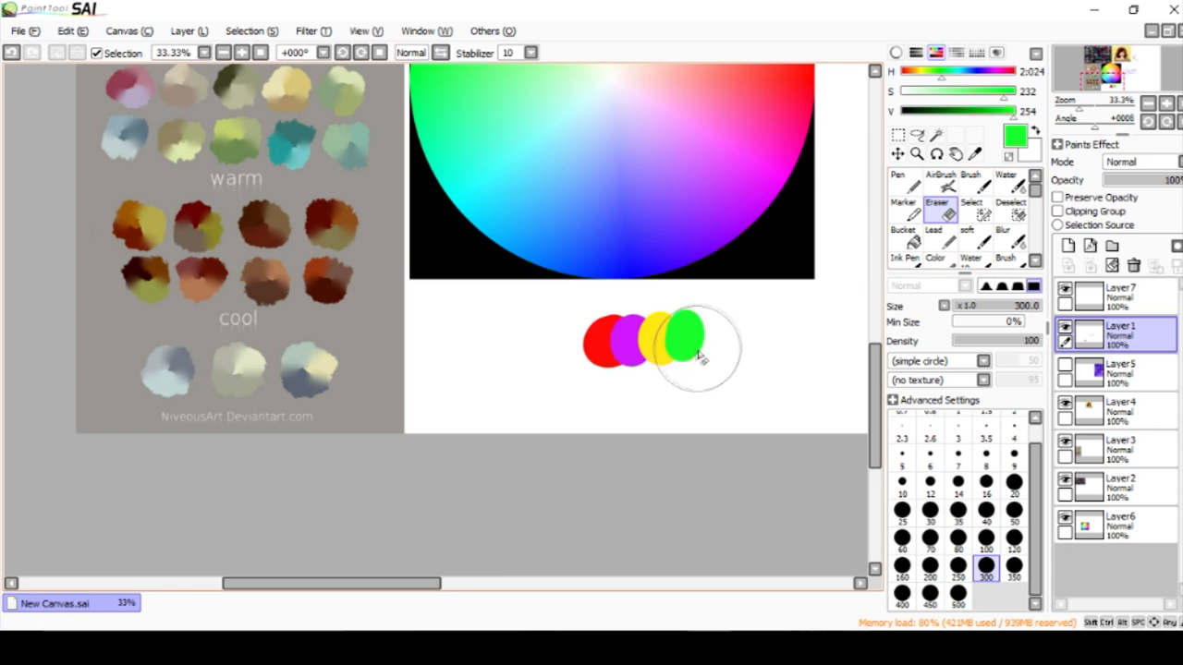
drag(681, 338, 677, 328)
drag(874, 370, 874, 295)
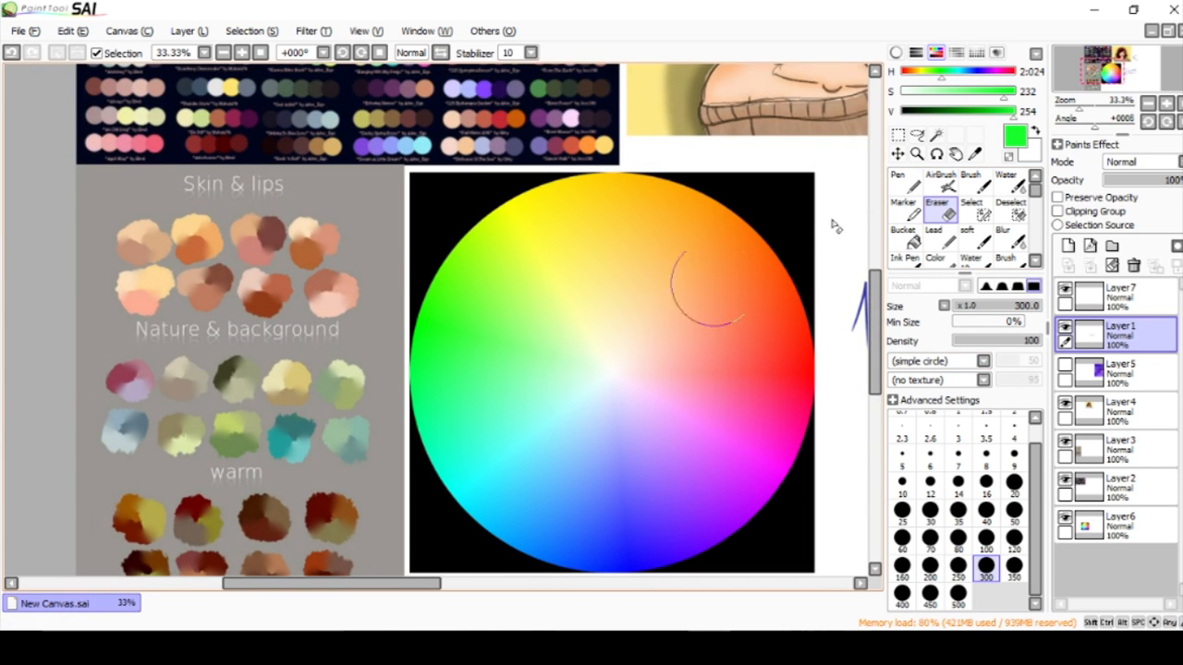
Circle example colours and a whole dark blue-green row on the palette chart with the dark blue Ink Pen, and undo the marks.
scroll(677, 229, down, 1)
drag(406, 583, 364, 583)
drag(875, 276, 876, 222)
drag(467, 583, 430, 583)
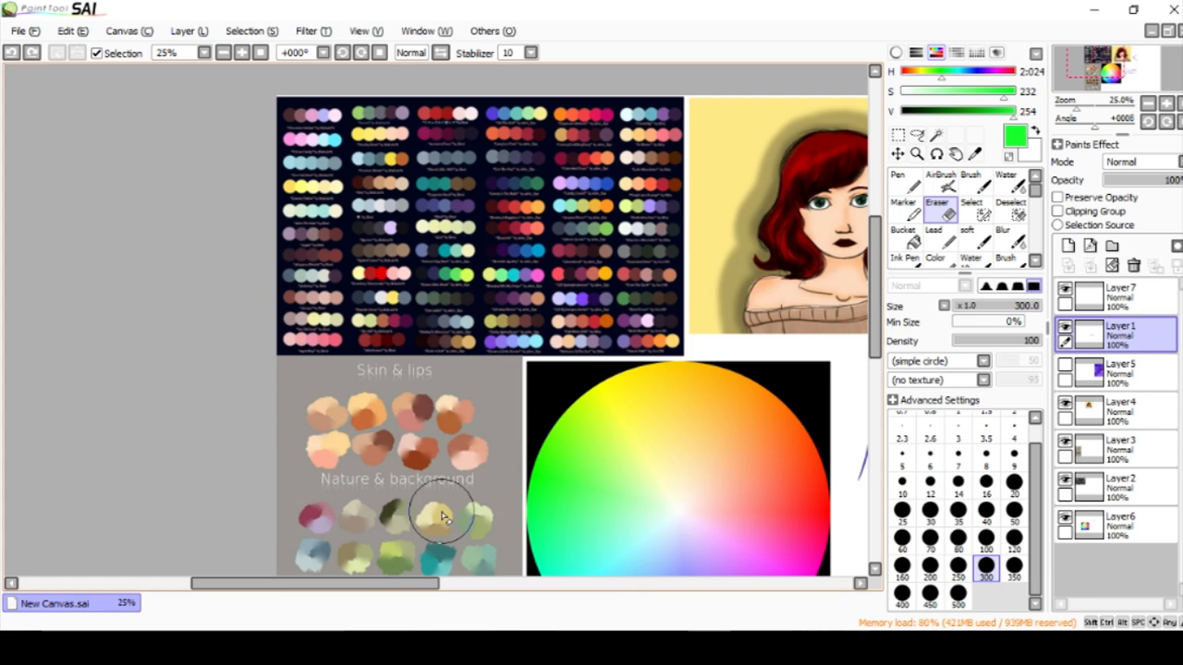
scroll(538, 312, up, 1)
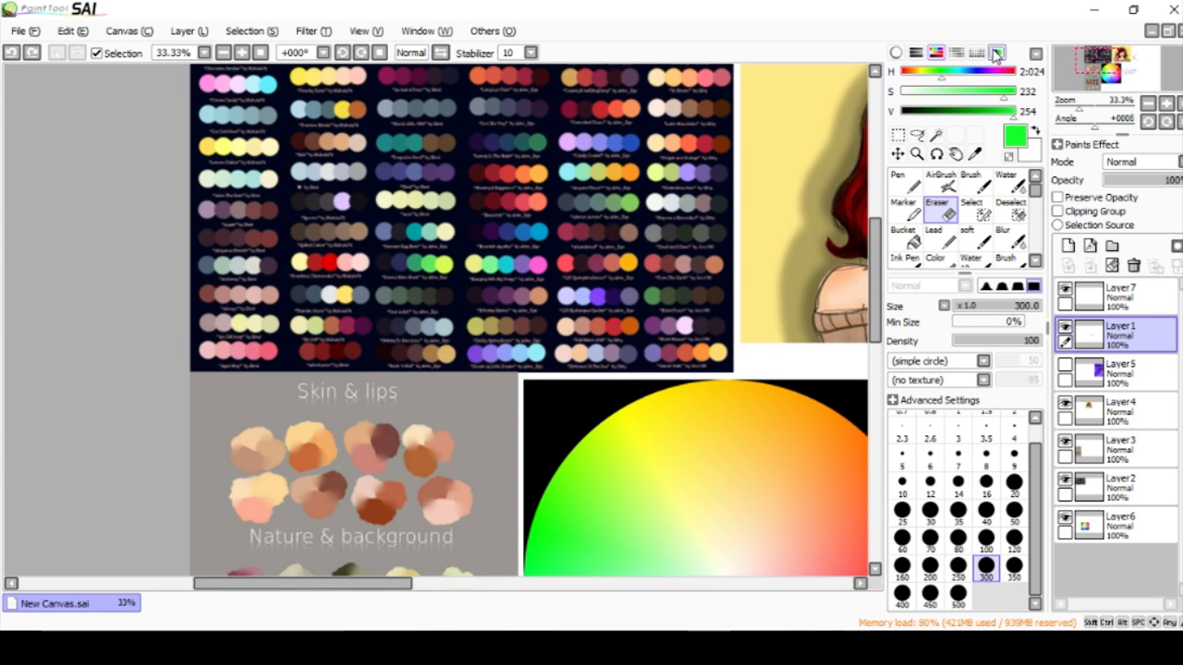
click(977, 52)
click(987, 131)
click(977, 53)
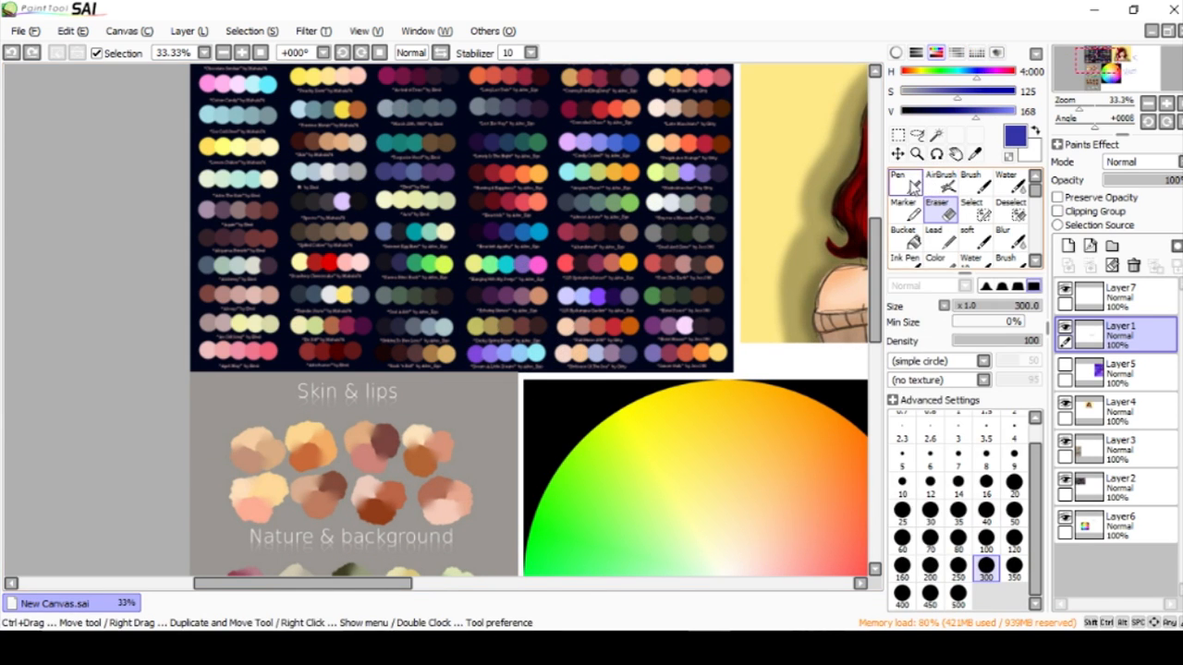
click(903, 258)
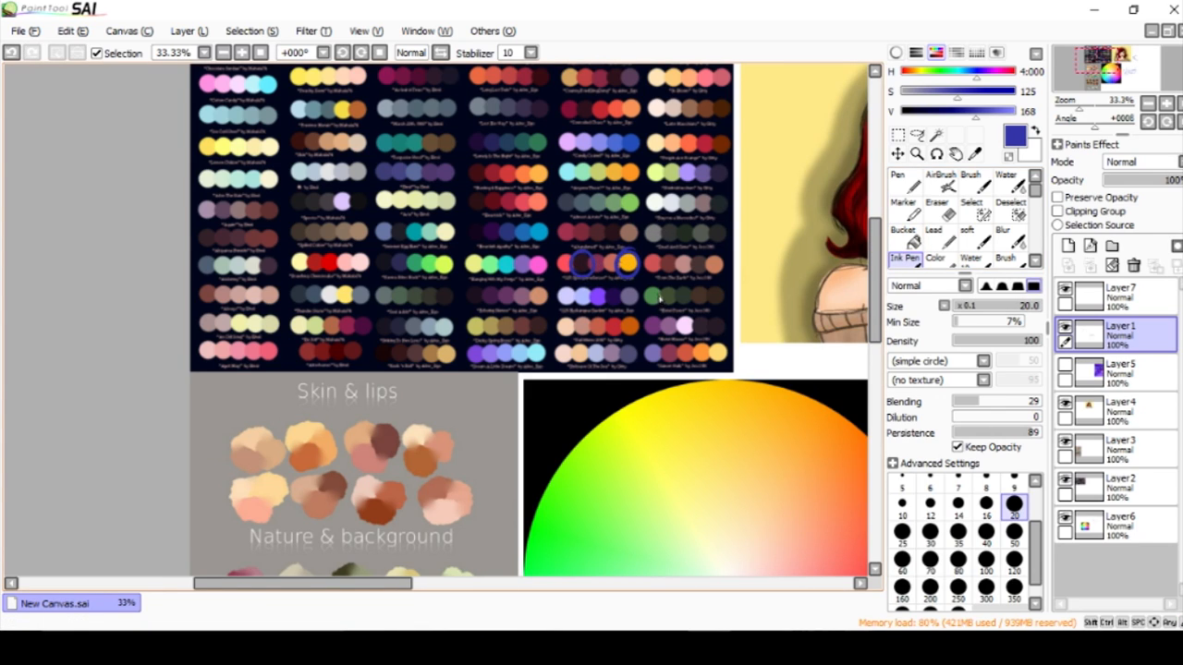
key(ctrl+z)
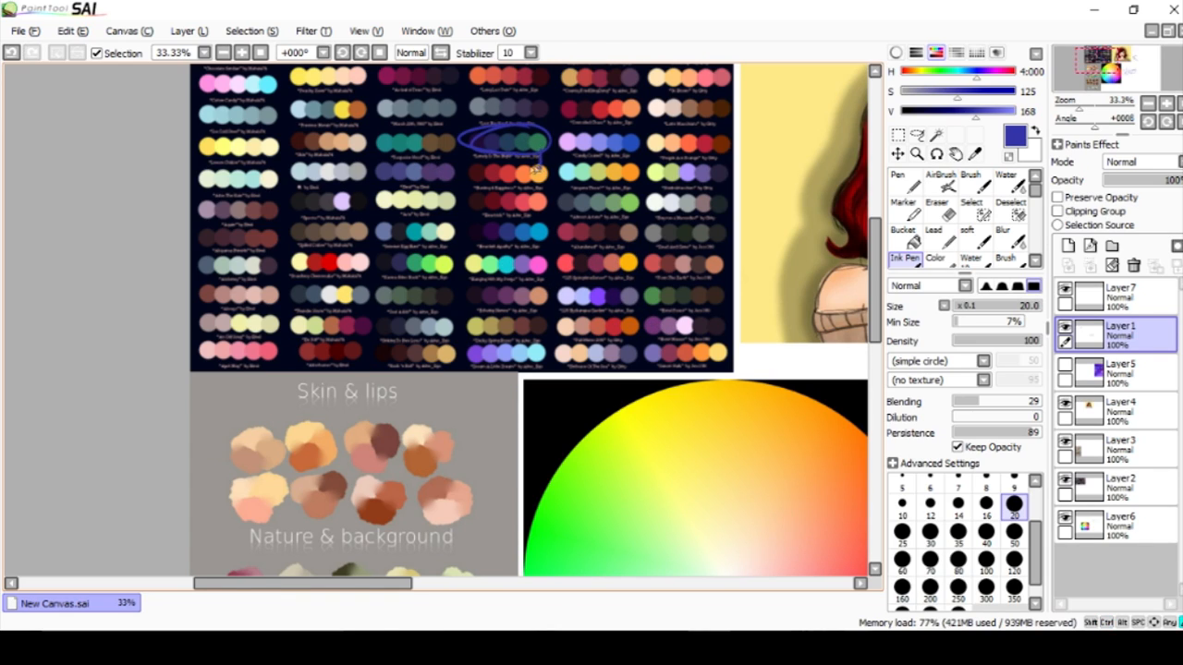
key(ctrl+z)
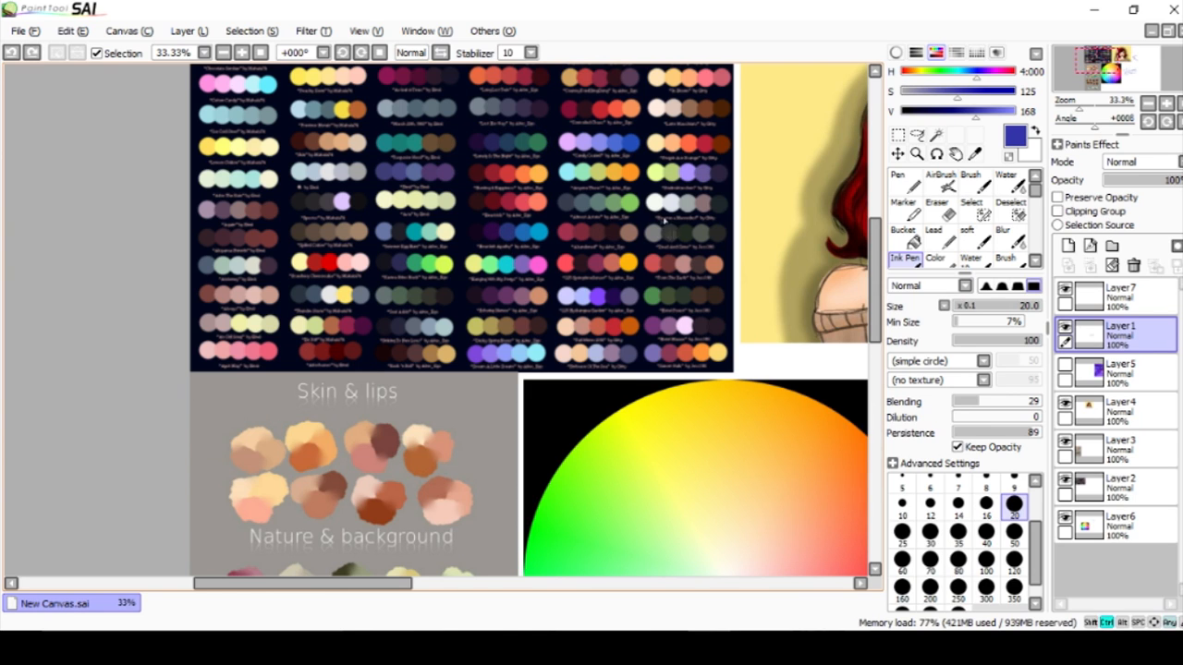
Erase the blue arrow beside the portrait with the Eraser at size 300, and make Layer7 the active layer.
drag(379, 593, 517, 582)
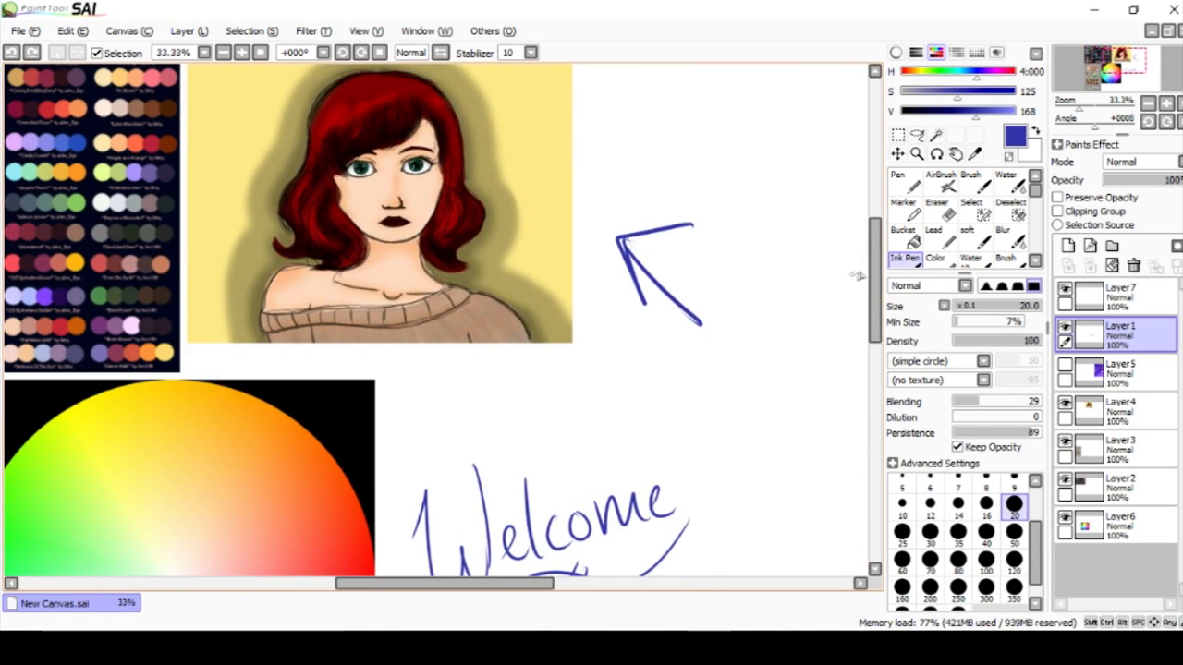
click(943, 207)
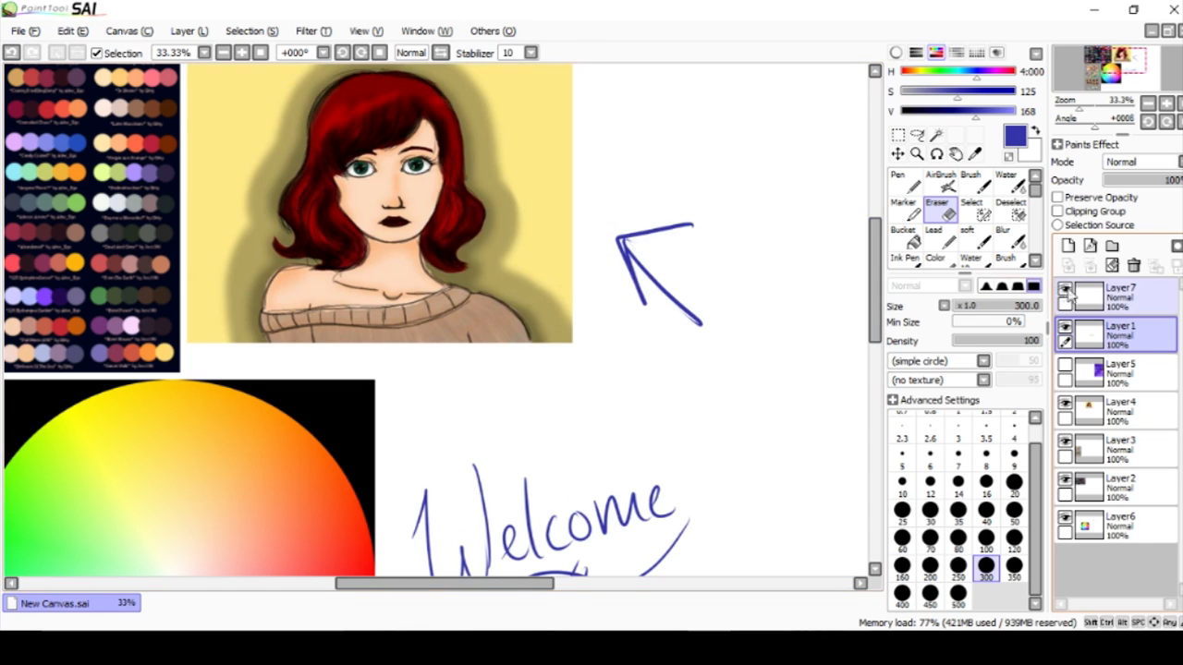
click(1104, 525)
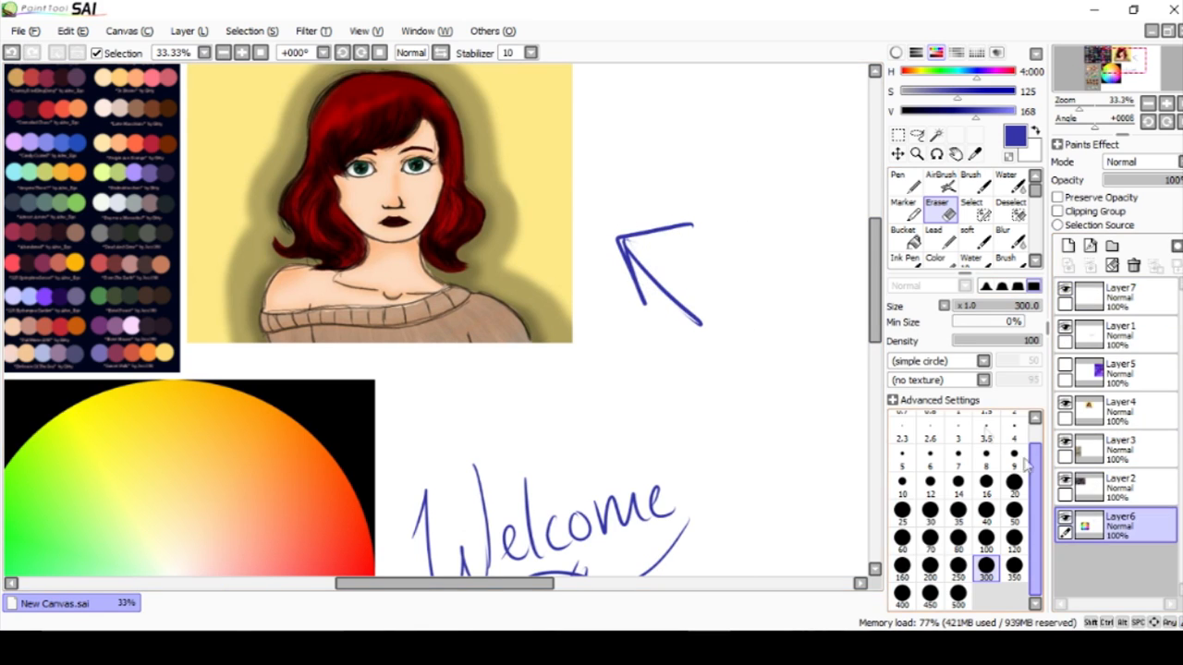
click(1109, 297)
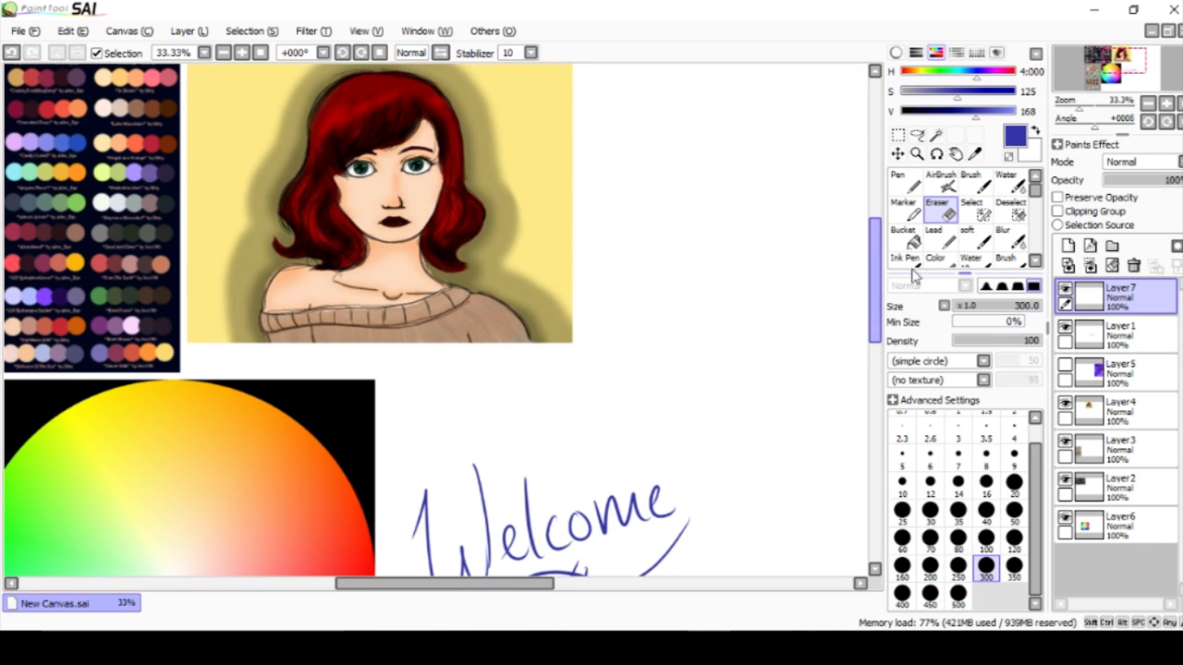
scroll(602, 363, down, 1)
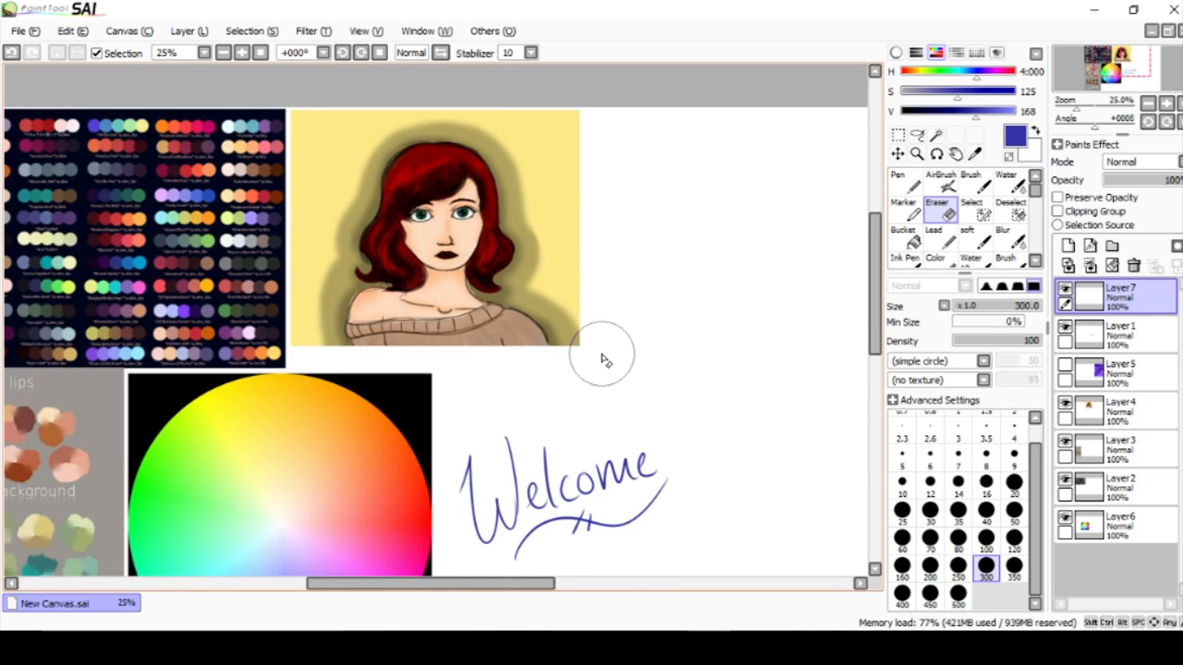
drag(449, 586, 515, 597)
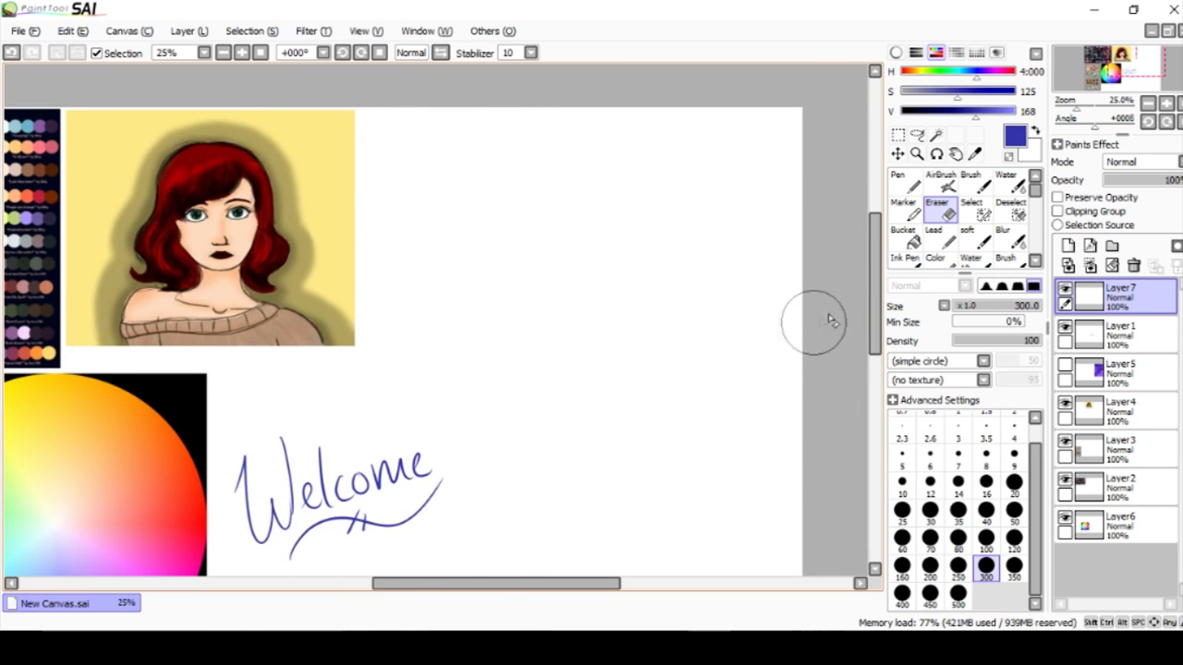
Show Layer5 with the purple sky painting of the seated figure, and select the Ink Pen.
mouse_move(872, 299)
mouse_down()
mouse_move(872, 326)
mouse_move(878, 266)
mouse_up()
click(1066, 368)
click(912, 243)
click(917, 264)
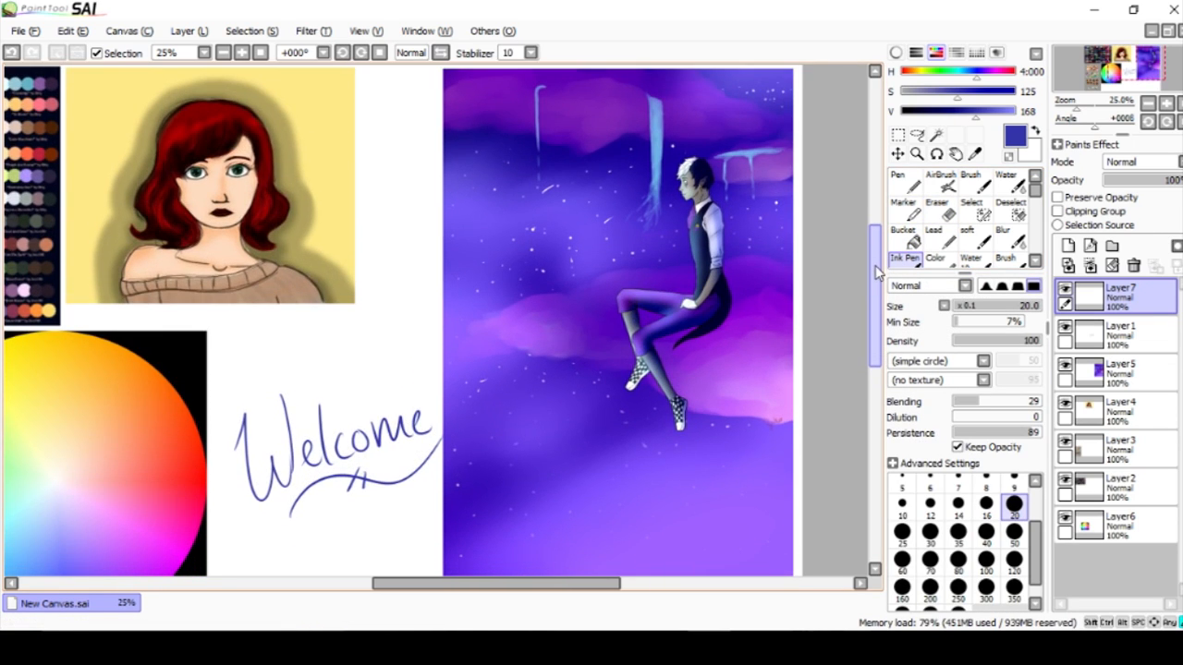
Paint five overlapping swatches beside the artwork in light blue, dark blue, pink-purple, dark purple and violet sampled from it, using the Pen at size 120.
alt+click(664, 139)
key(n)
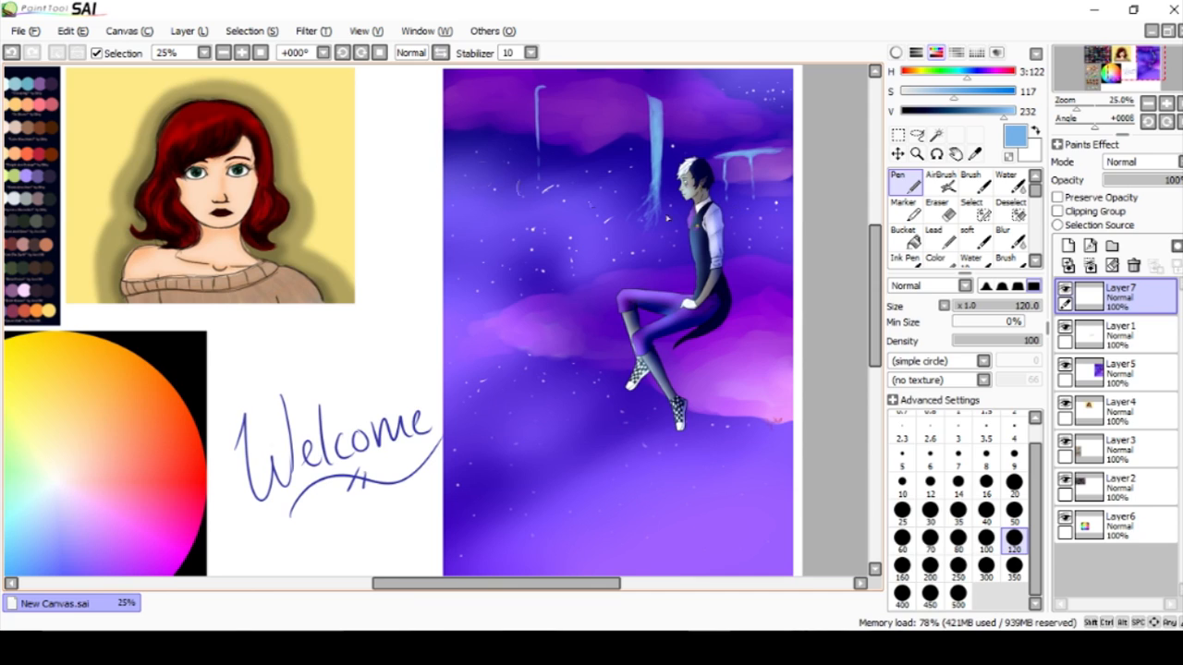
mouse_move(404, 152)
mouse_down()
mouse_move(408, 134)
mouse_move(416, 173)
mouse_move(404, 189)
mouse_up()
alt+click(515, 143)
alt+click(747, 381)
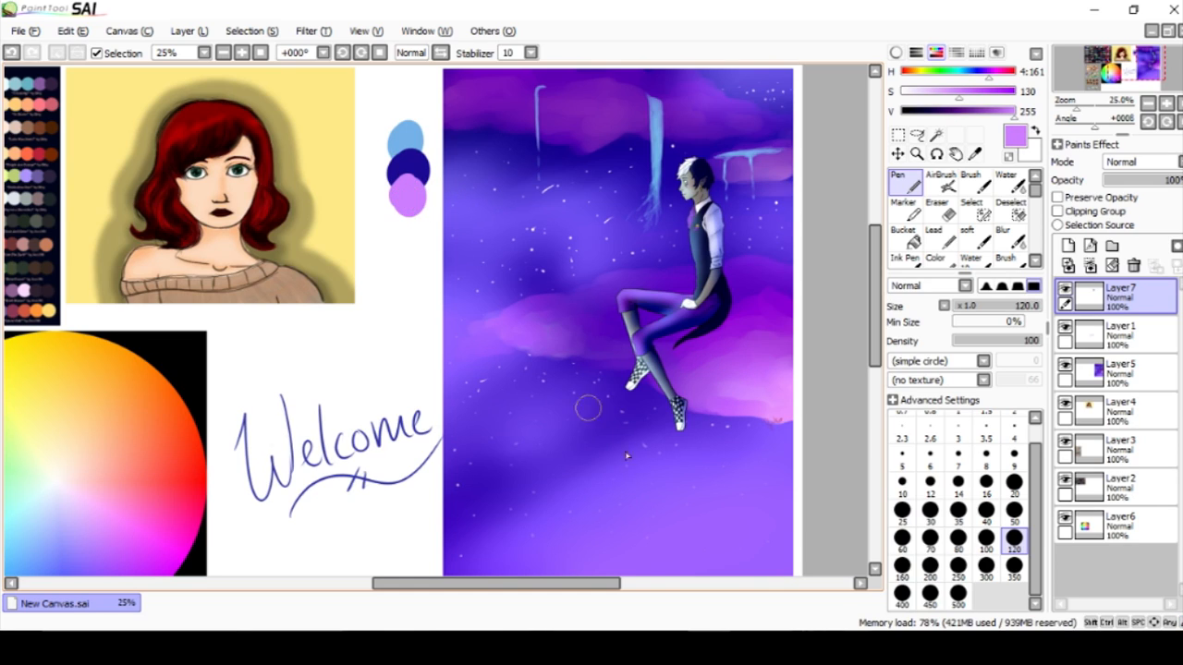
alt+click(621, 291)
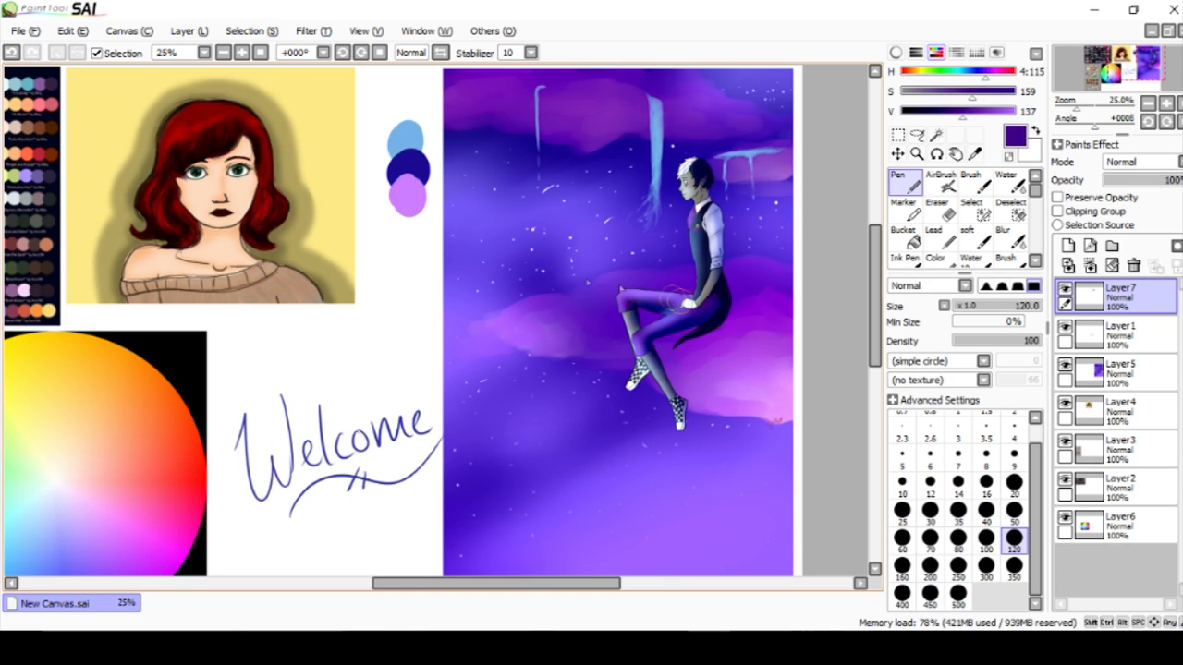
drag(408, 209, 404, 233)
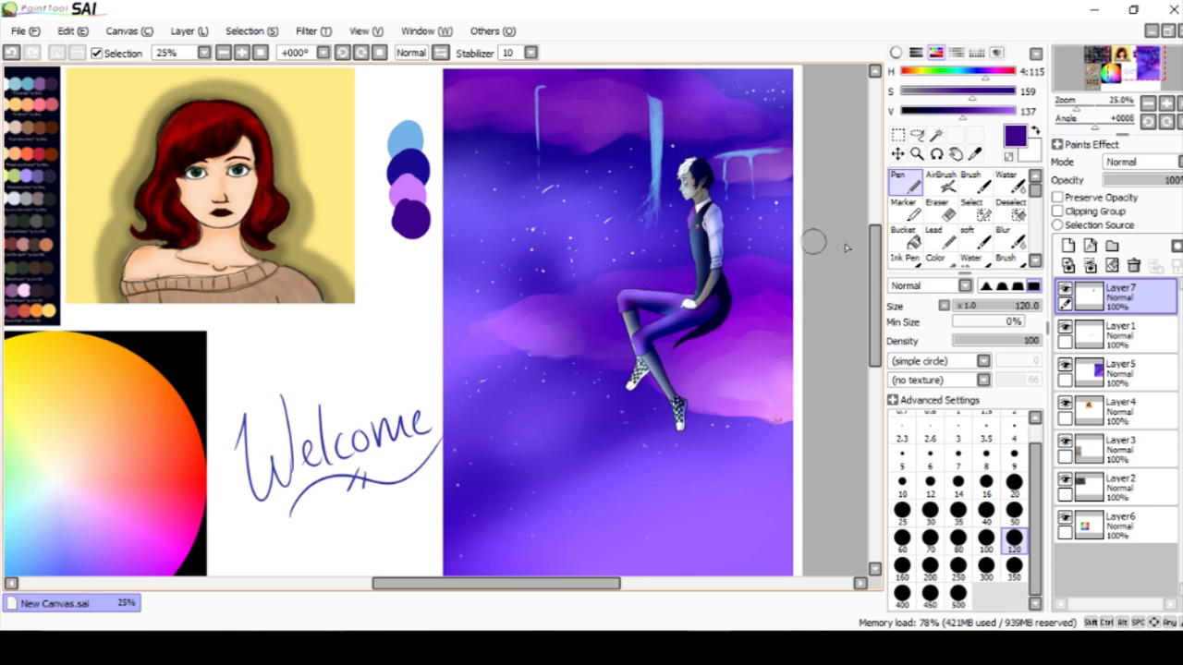
scroll(809, 242, down, 2)
alt+click(457, 260)
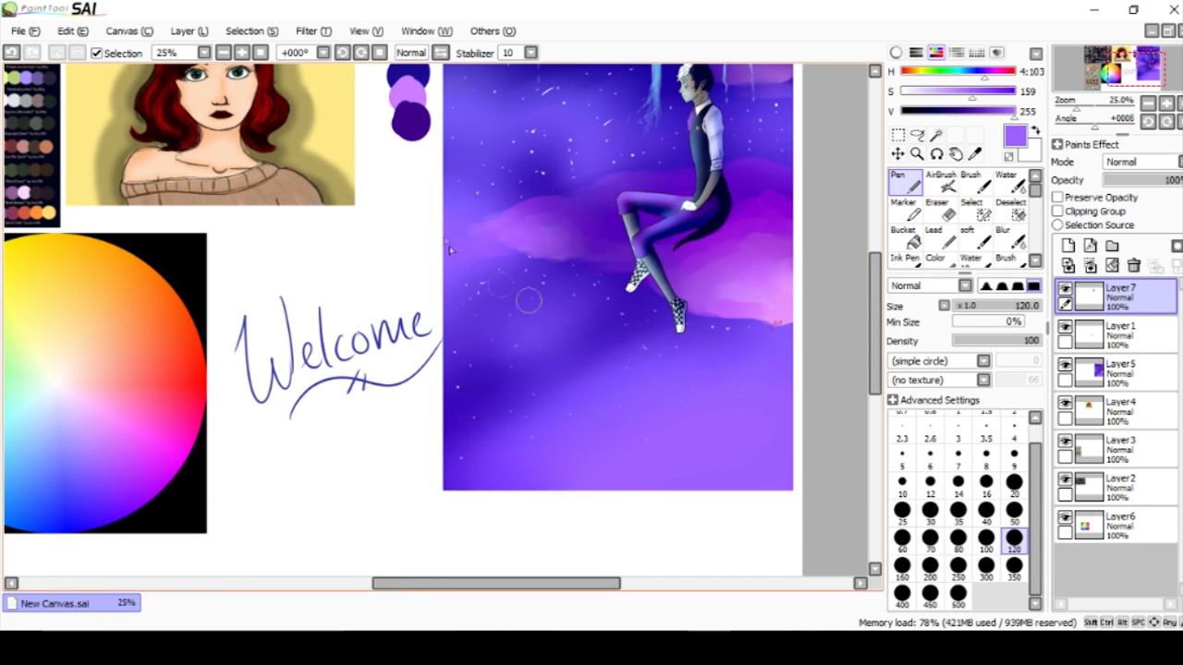
drag(409, 138, 414, 146)
drag(879, 317, 878, 288)
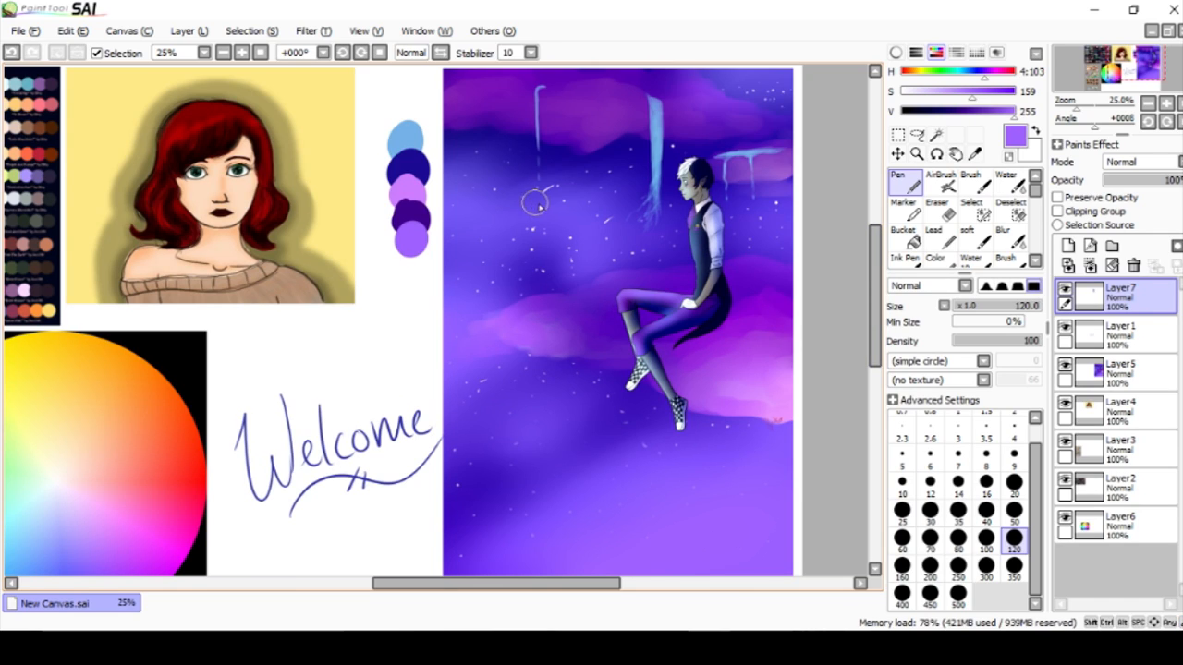
Circle the figure's vest brooch and earring with the dark blue Ink Pen at size 20, and undo the marks.
drag(875, 236, 881, 258)
drag(567, 581, 554, 581)
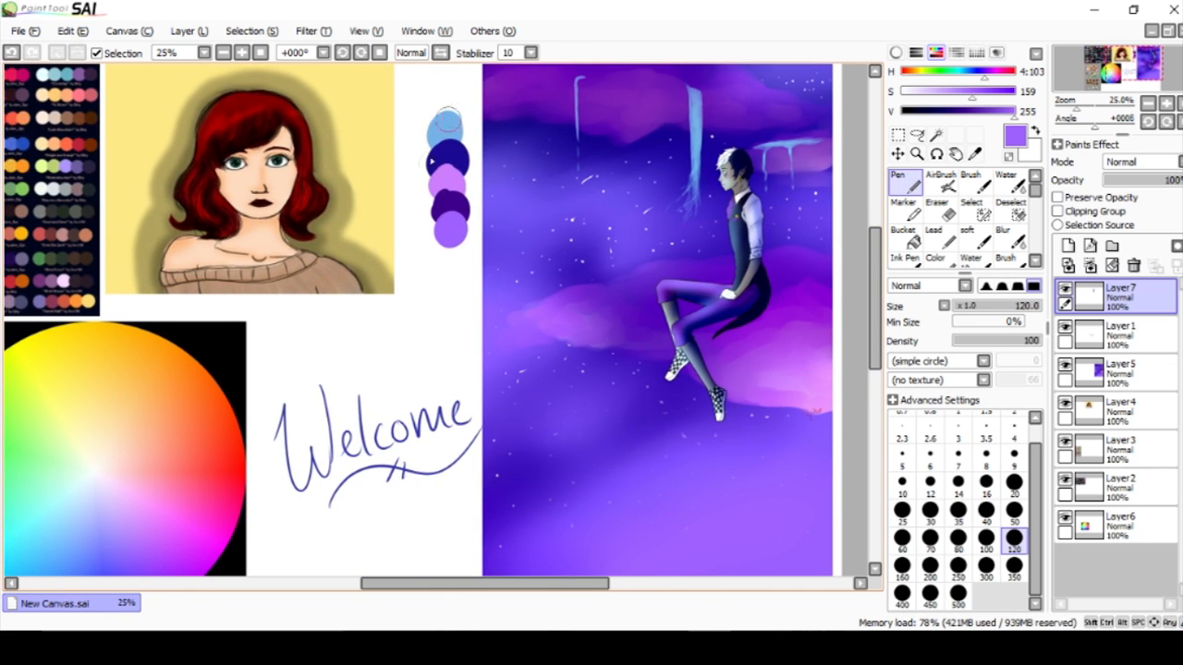
drag(876, 274, 875, 279)
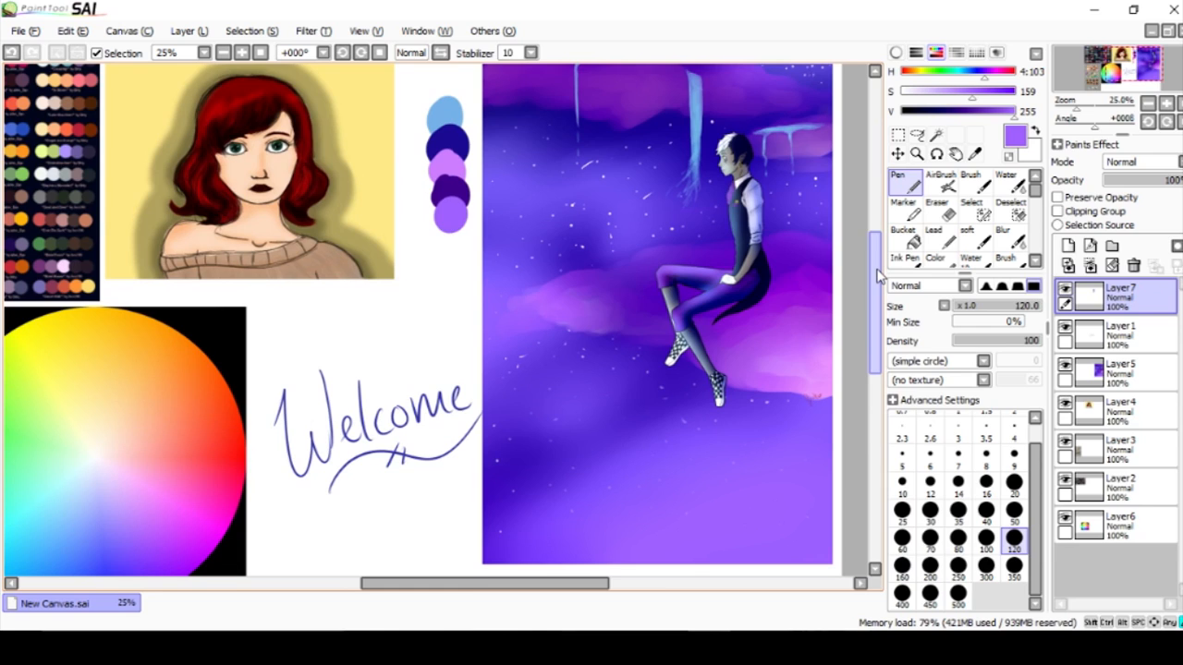
scroll(755, 238, up, 3)
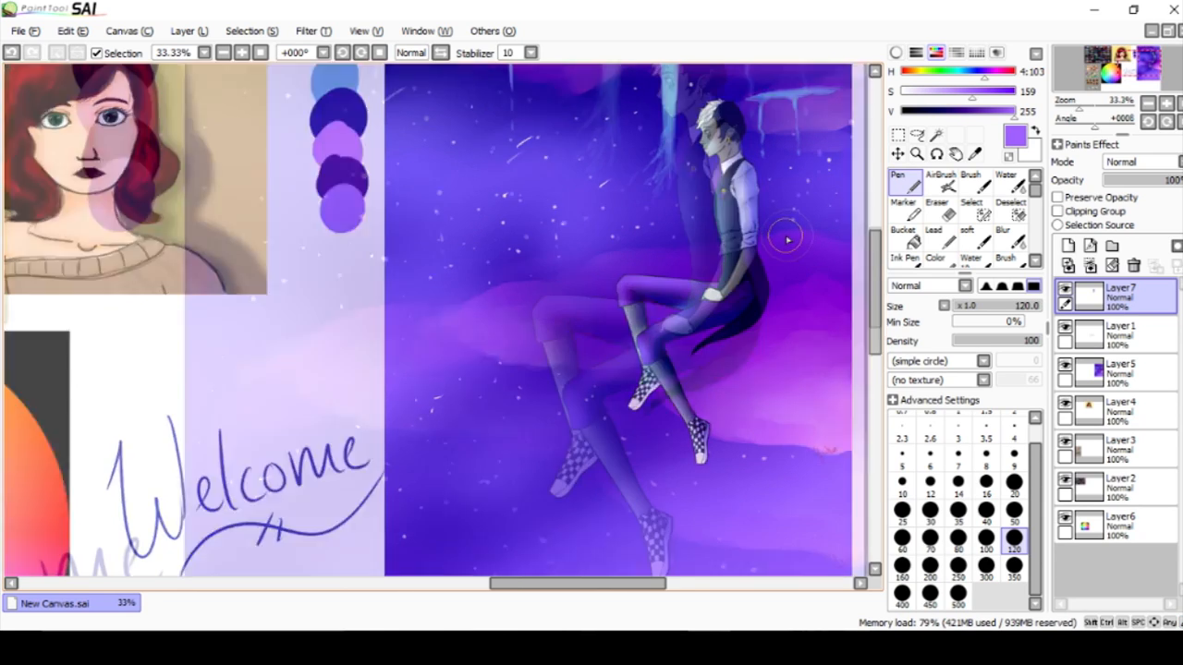
mouse_move(878, 272)
mouse_down()
mouse_move(877, 294)
mouse_move(878, 258)
mouse_up()
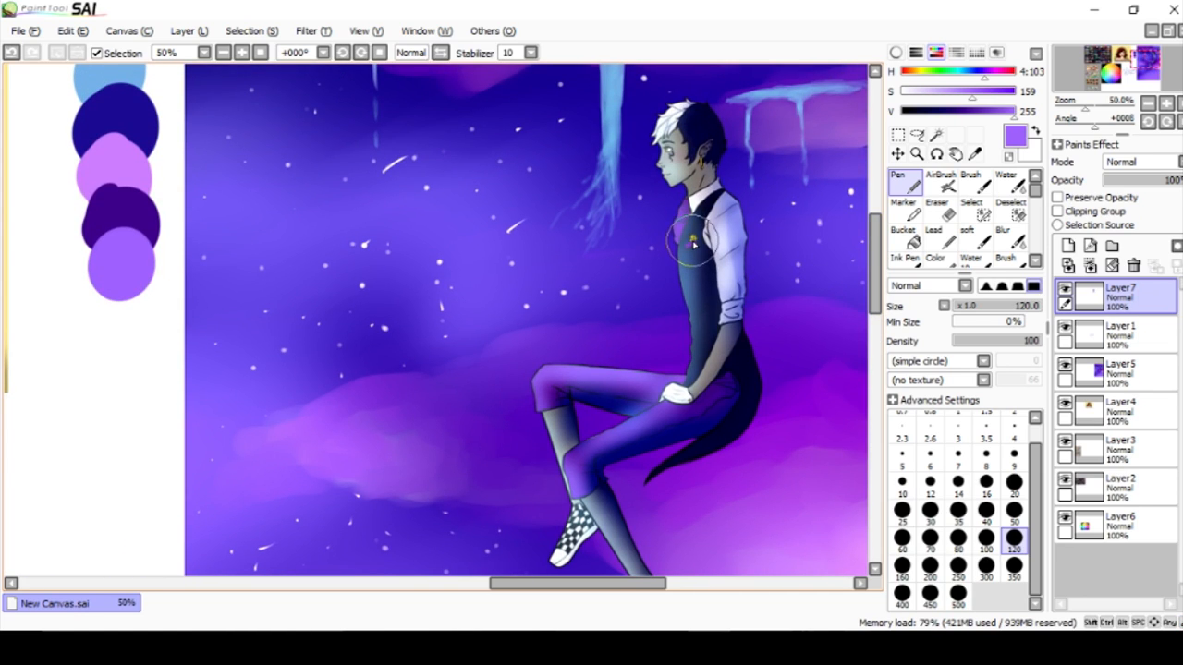
click(904, 259)
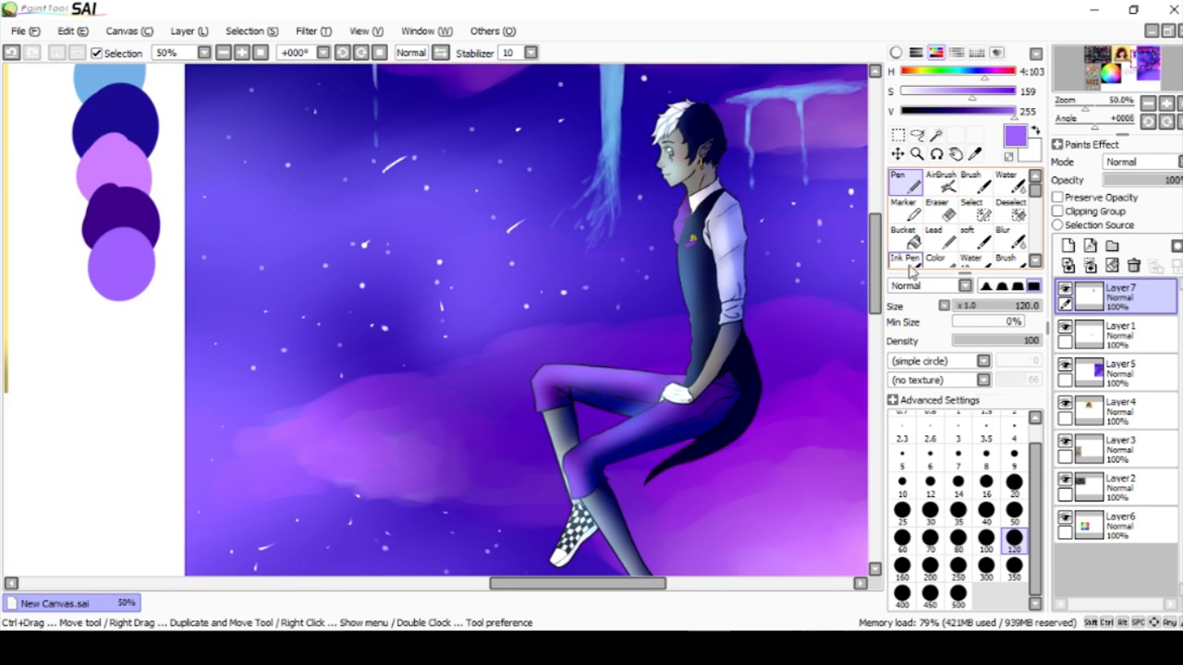
click(977, 54)
click(986, 128)
click(976, 52)
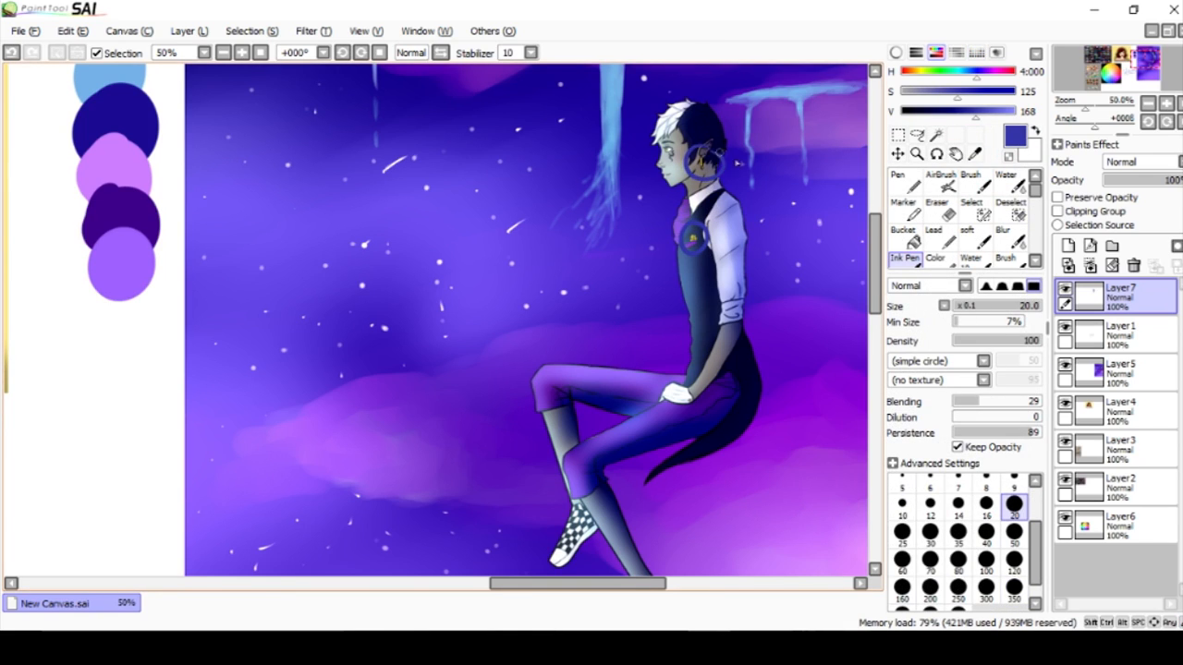
key(ctrl+z)
key(ctrl+z)
key(ctrl+z)
key(ctrl+z)
Examine the shading and yellow accents on the figure's face and ear up close, and compare the whole artwork with its swatches.
scroll(707, 155, up, 5)
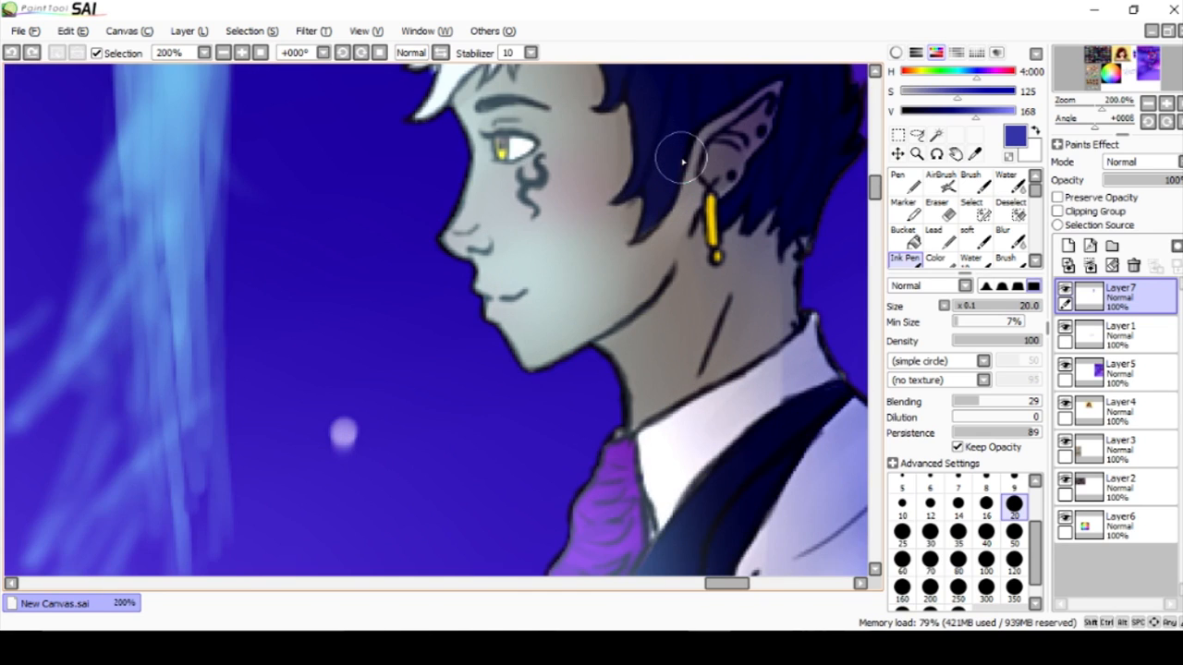
scroll(682, 159, down, 3)
scroll(683, 158, down, 1)
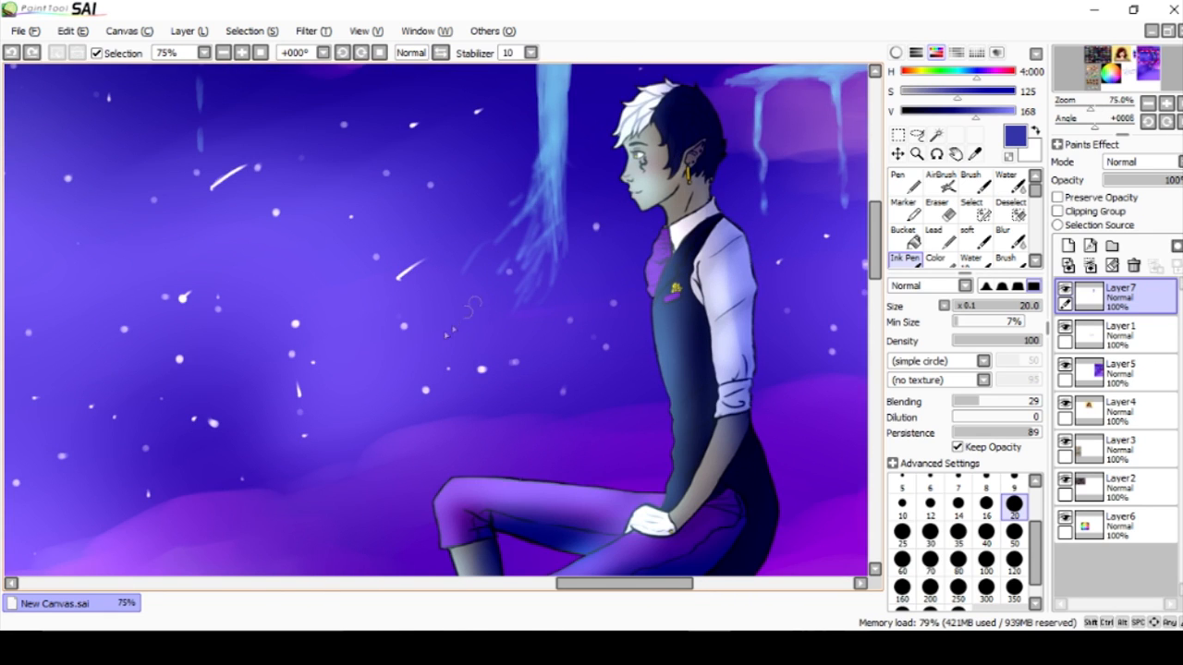
scroll(404, 322, down, 2)
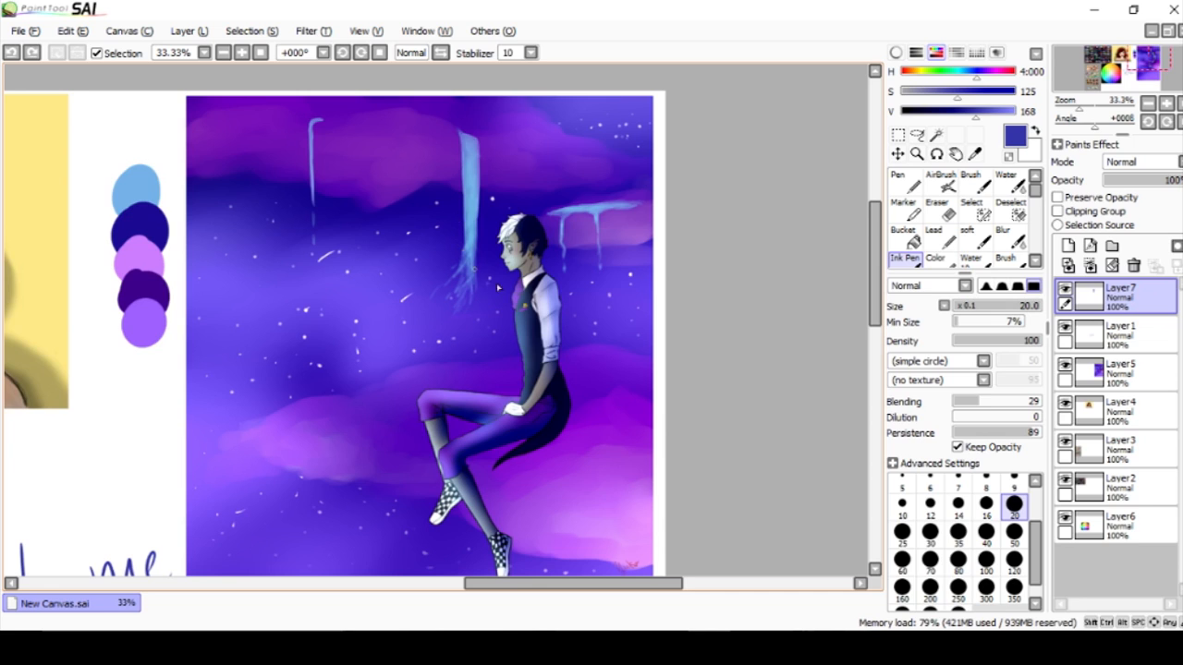
mouse_move(874, 231)
mouse_down()
mouse_move(876, 272)
mouse_move(873, 248)
mouse_up()
drag(546, 584, 500, 584)
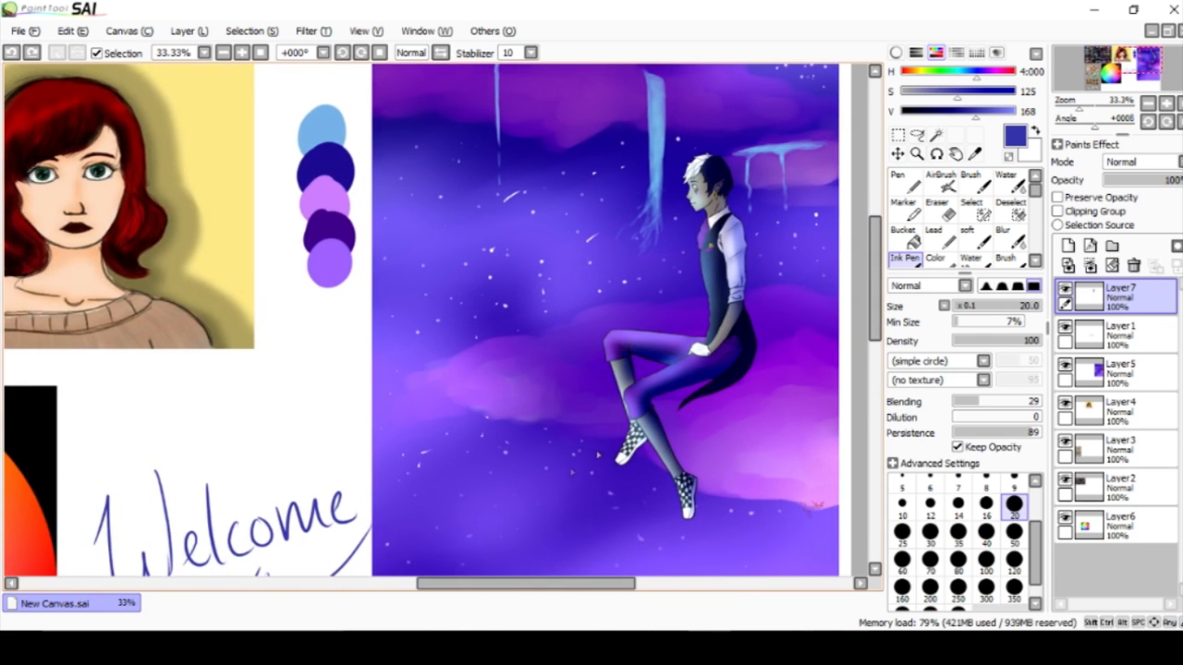
drag(883, 323, 883, 314)
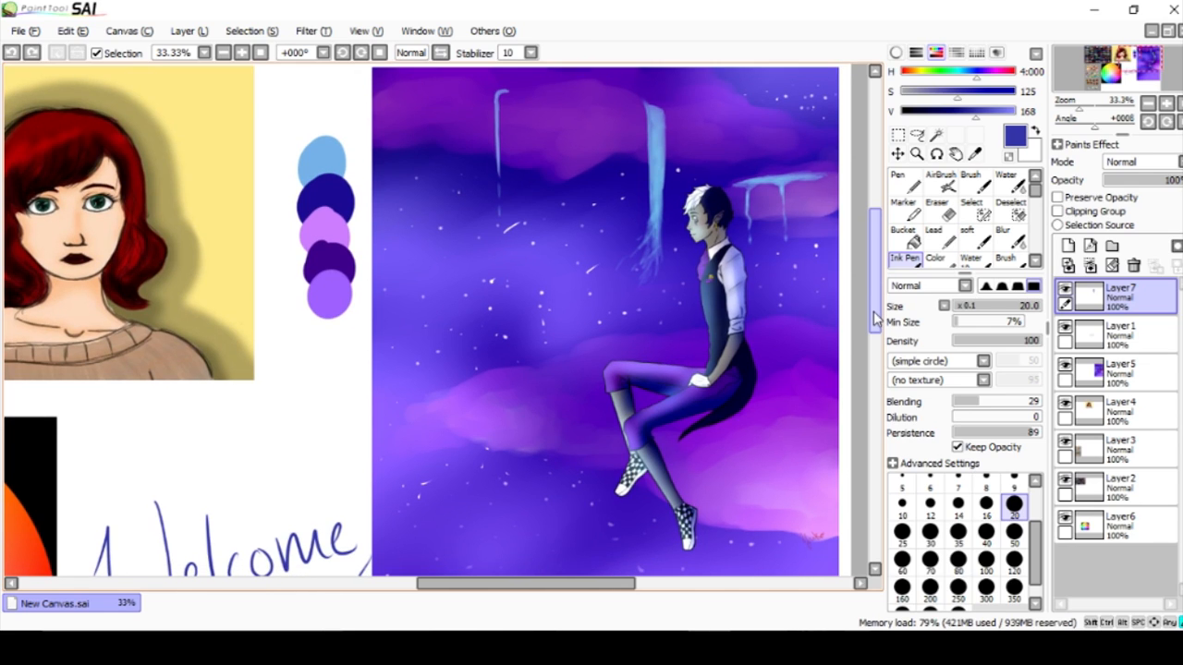
drag(545, 589, 528, 589)
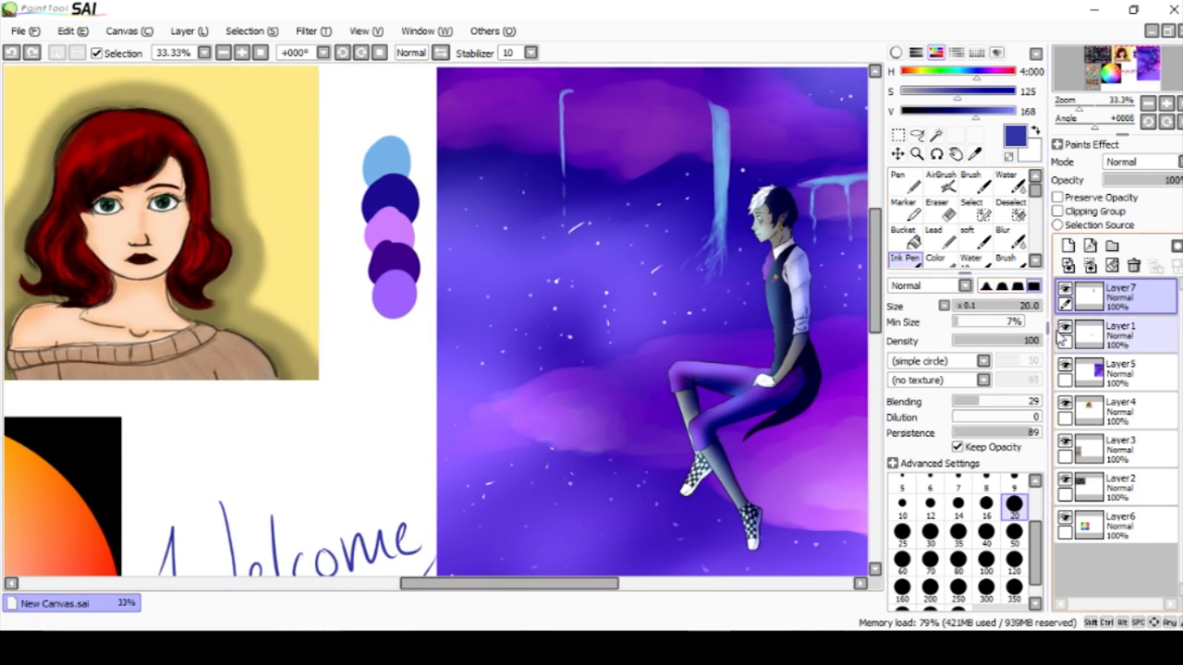
Clear the five colour swatches from Layer7.
click(1090, 266)
click(1091, 245)
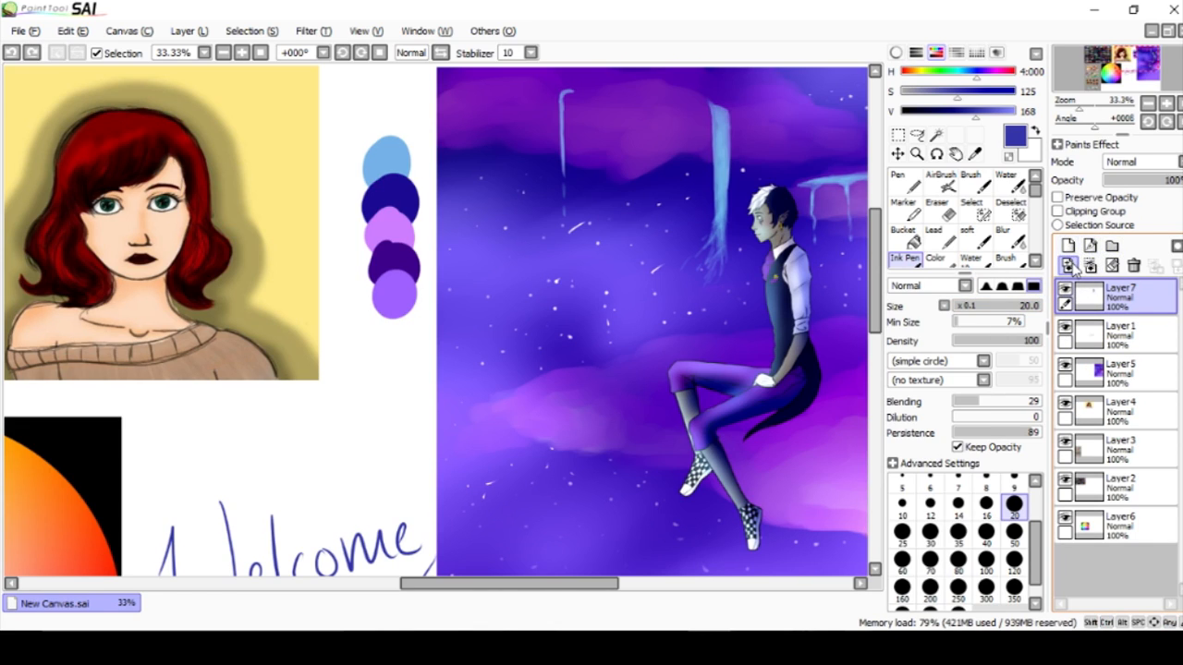
drag(875, 272, 864, 343)
mouse_move(490, 578)
mouse_down()
mouse_move(357, 557)
mouse_move(475, 565)
mouse_up()
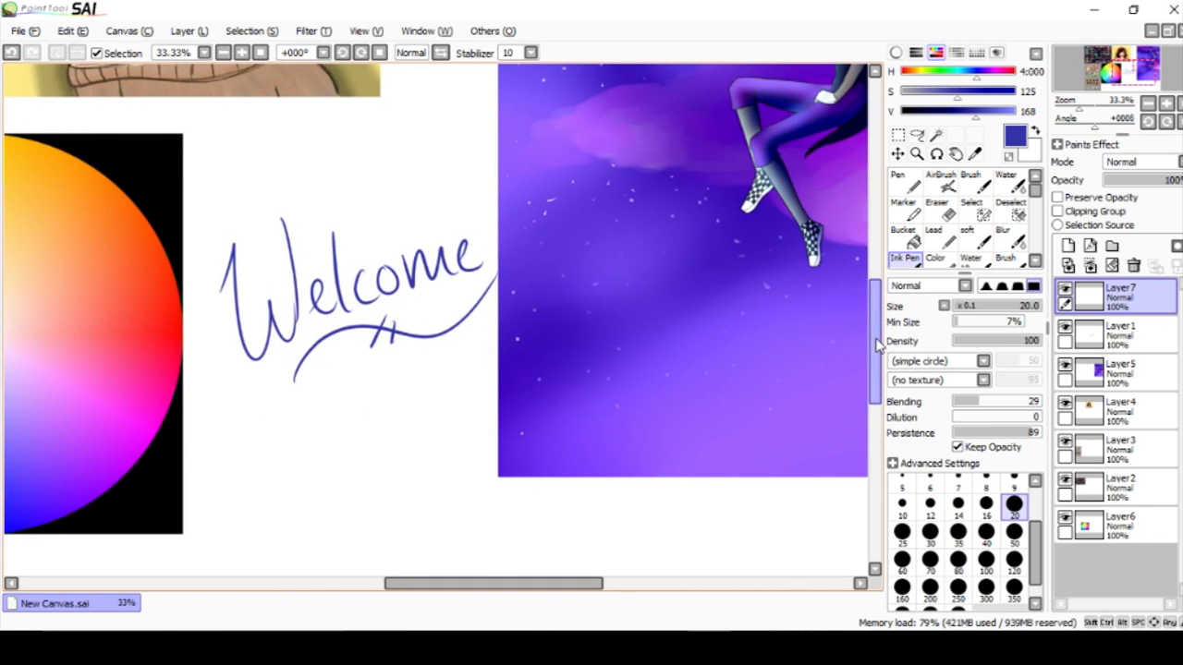
drag(876, 340, 875, 281)
drag(520, 582, 569, 582)
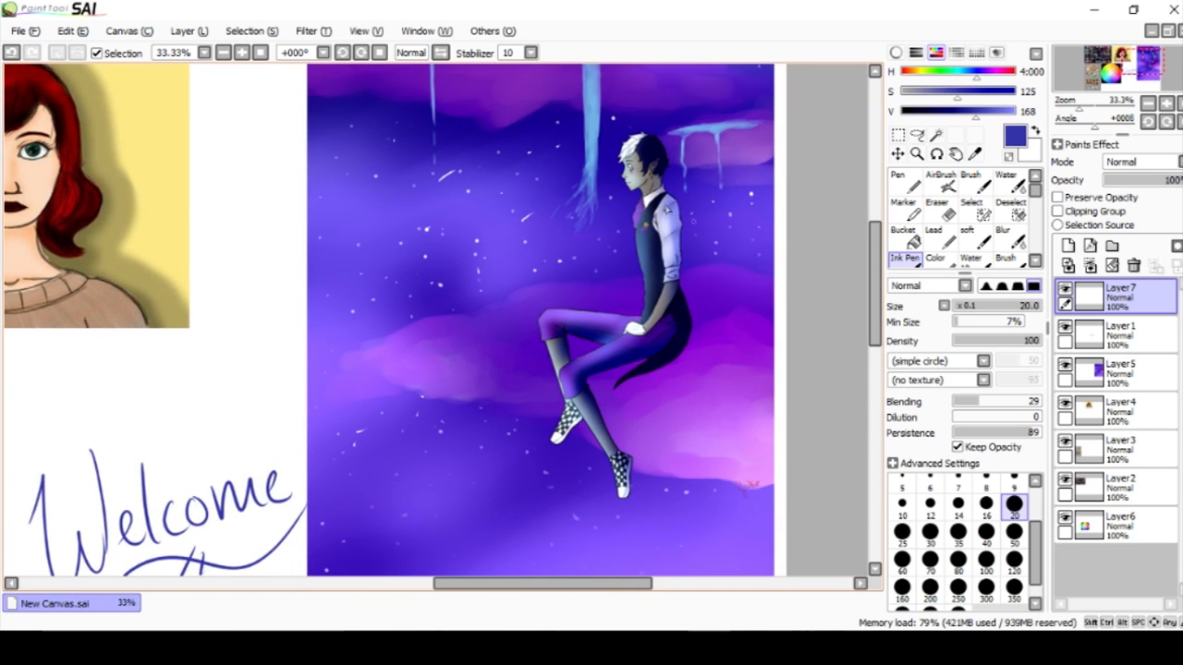
Mark the figure's head and circle the whole seated figure with the dark blue Ink Pen, and undo the marks.
drag(610, 130, 684, 120)
key(ctrl+z)
mouse_move(876, 308)
mouse_down()
mouse_move(875, 347)
mouse_move(879, 256)
mouse_move(877, 294)
mouse_up()
scroll(580, 251, down, 1)
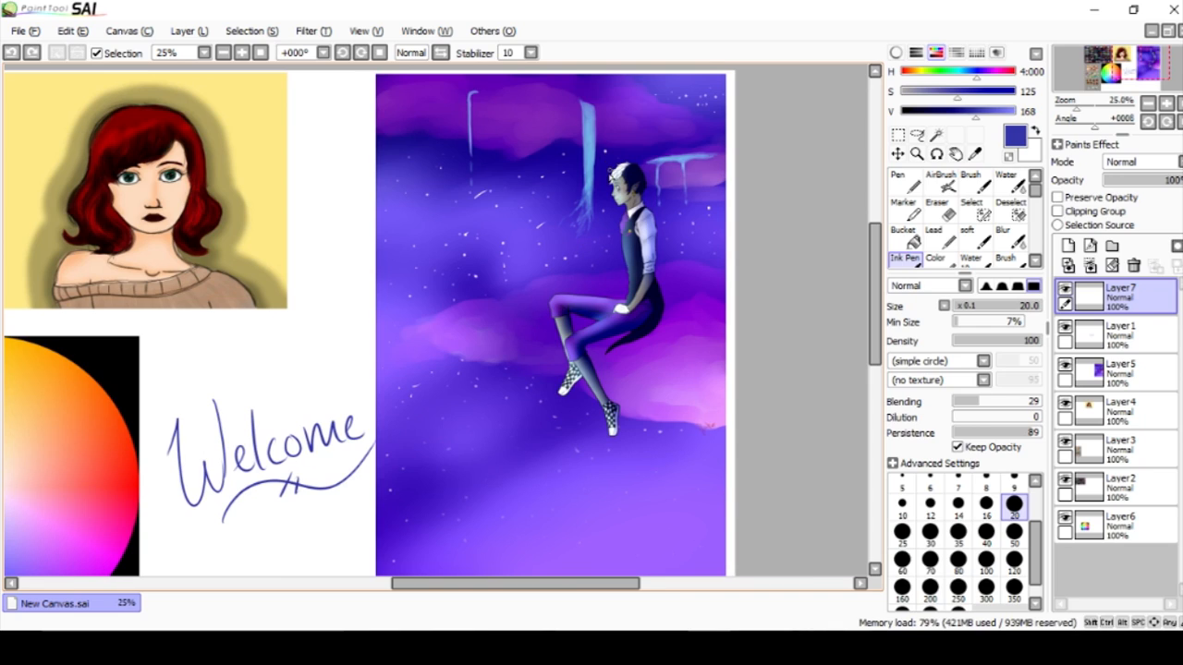
drag(650, 146, 626, 157)
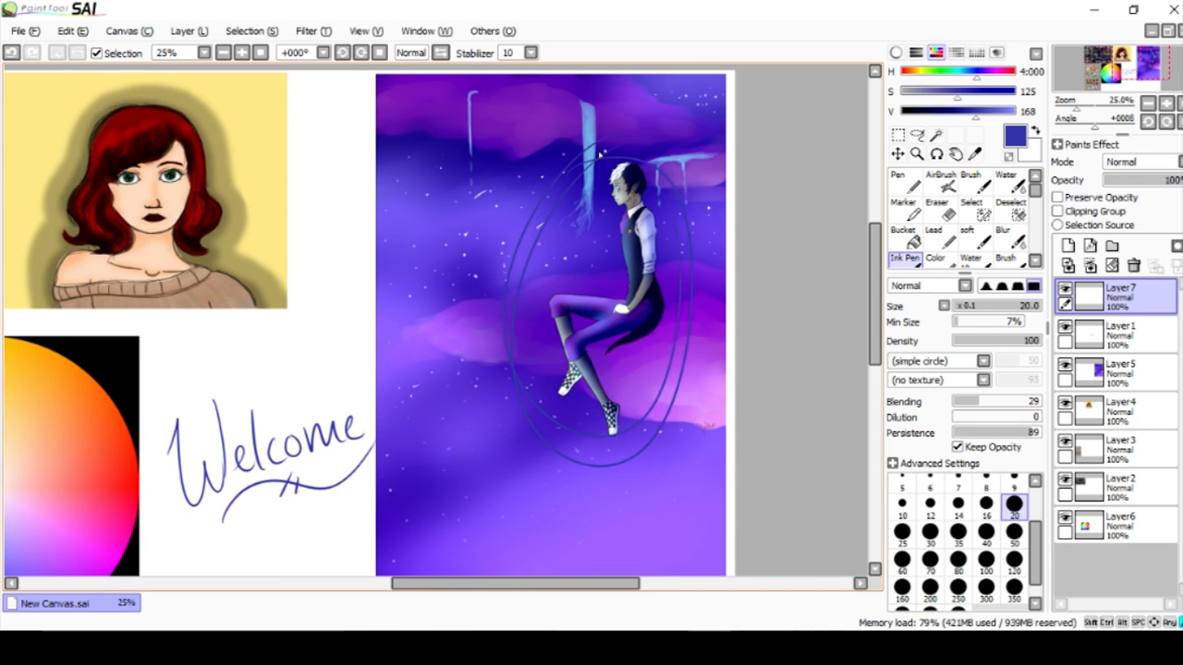
mouse_move(878, 278)
mouse_down()
mouse_move(879, 298)
mouse_move(876, 282)
mouse_up()
key(ctrl+z)
key(ctrl+z)
key(ctrl+z)
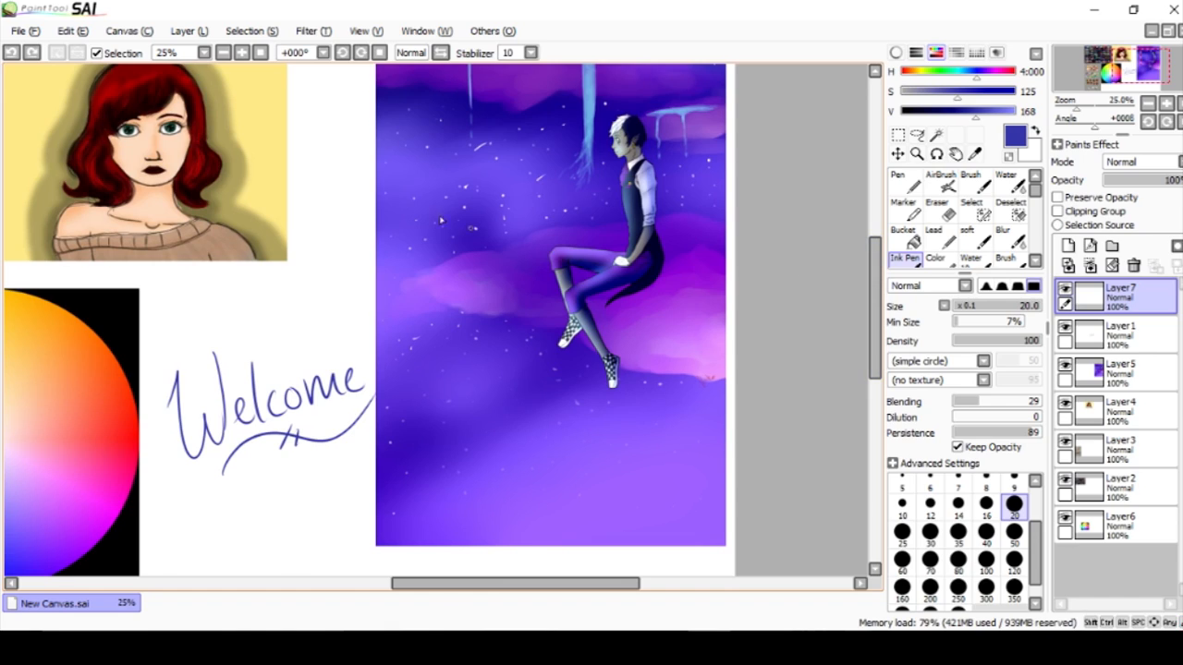
Lower the dark blue drawing colour's brightness to 152, and restore the saved dark blue swatch.
mouse_move(952, 120)
mouse_down()
mouse_move(921, 120)
mouse_move(968, 120)
mouse_up()
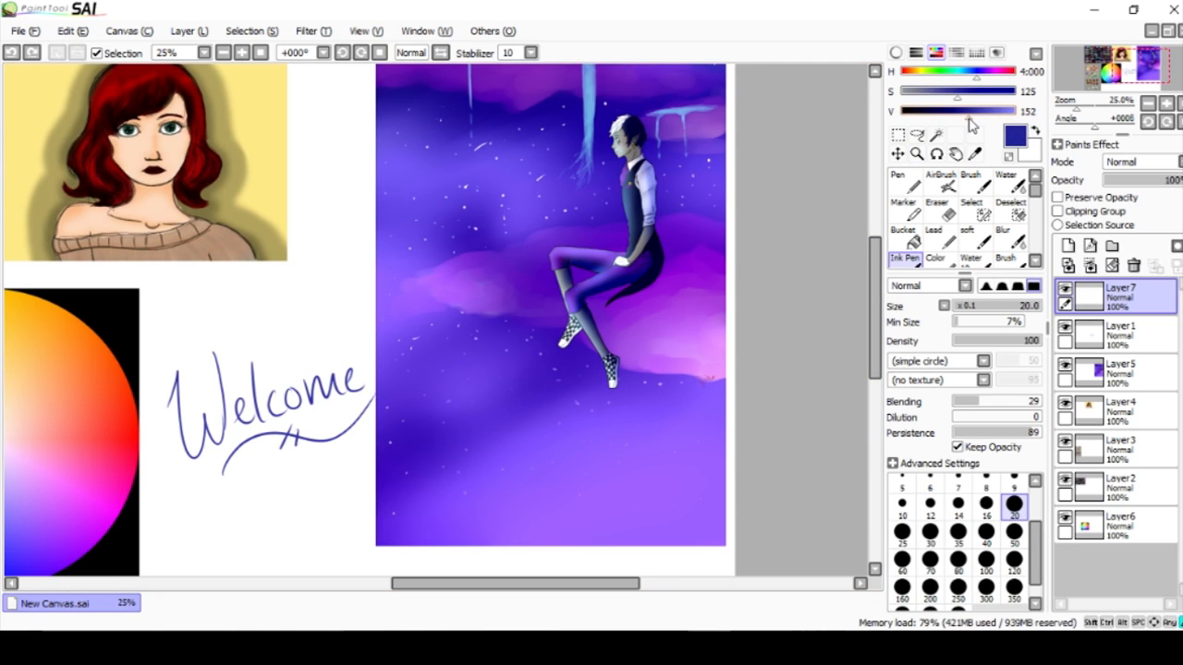
click(977, 51)
click(986, 128)
click(976, 53)
mouse_move(876, 246)
mouse_down()
mouse_move(875, 233)
mouse_move(878, 327)
mouse_move(879, 226)
mouse_move(880, 254)
mouse_move(877, 242)
mouse_up()
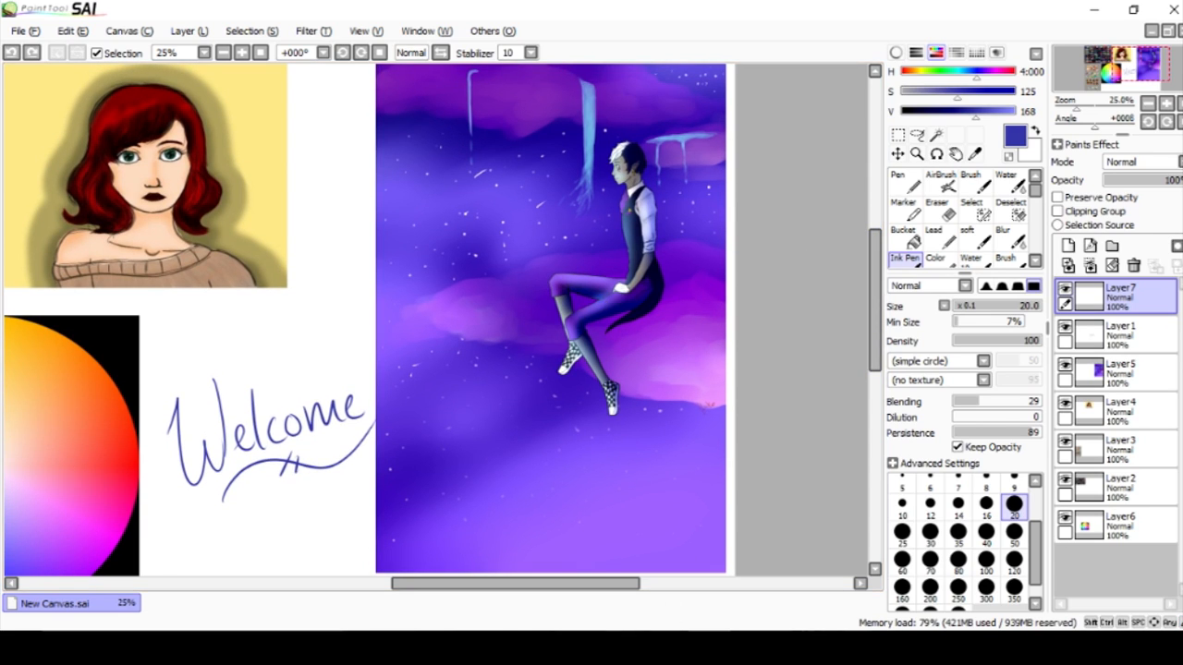
Switch to Chrome, and preview the Basic Color Theory fruit wheel among the color wheel image results.
click(497, 648)
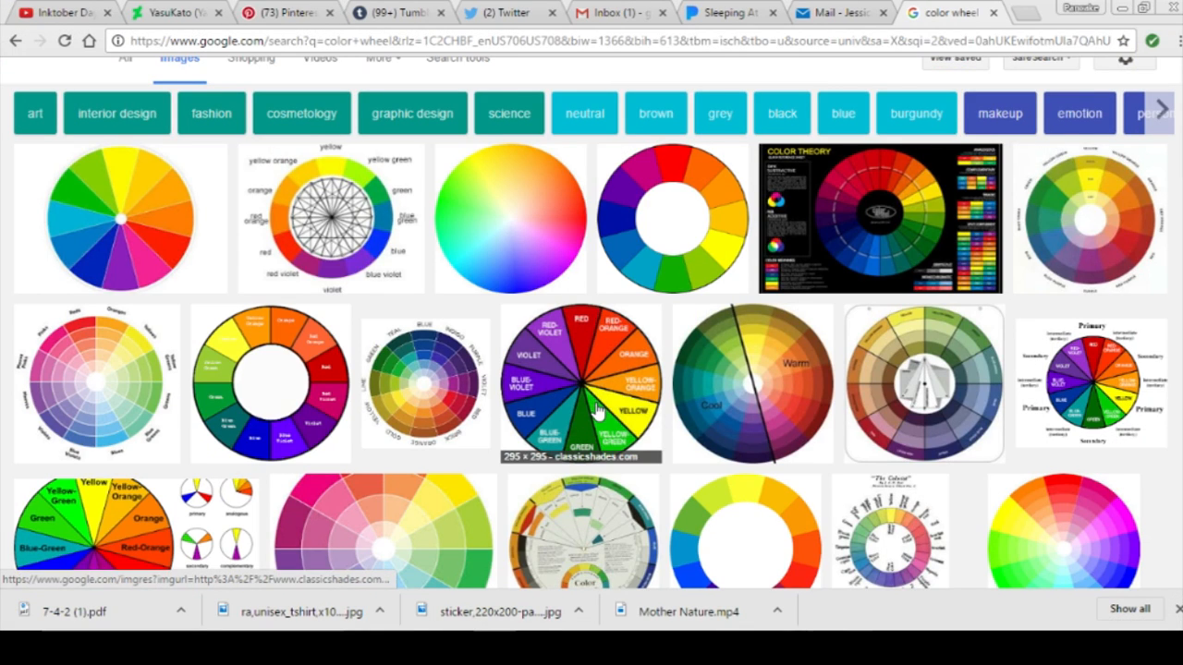
scroll(613, 425, down, 10)
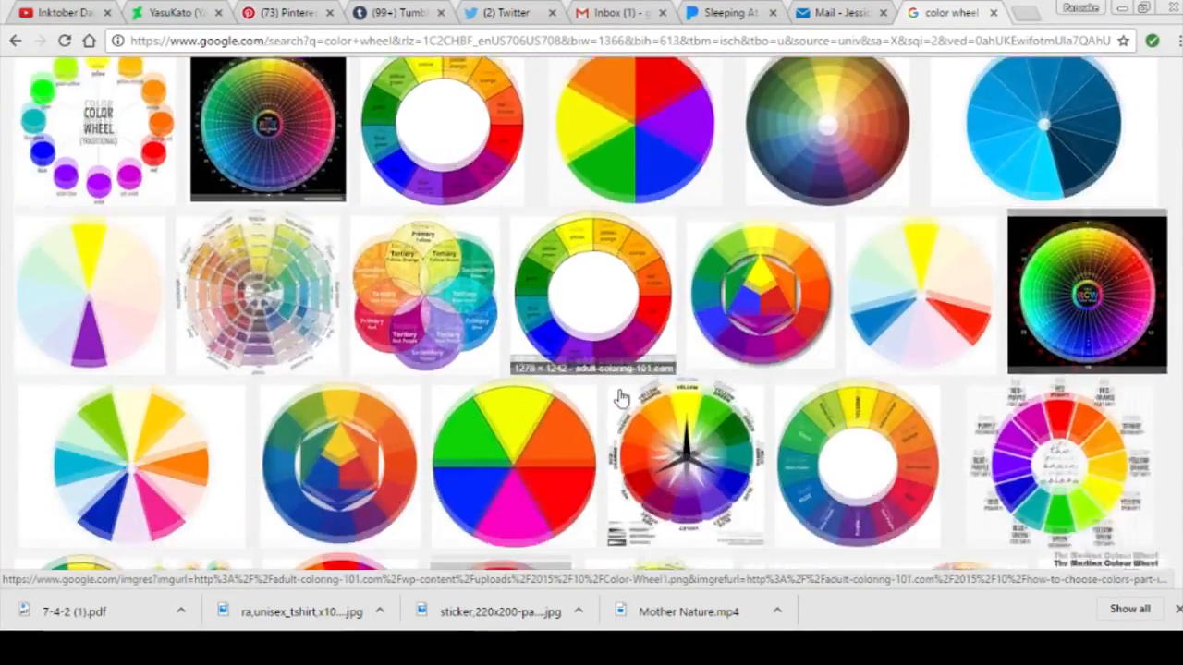
scroll(621, 398, down, 6)
scroll(621, 397, up, 3)
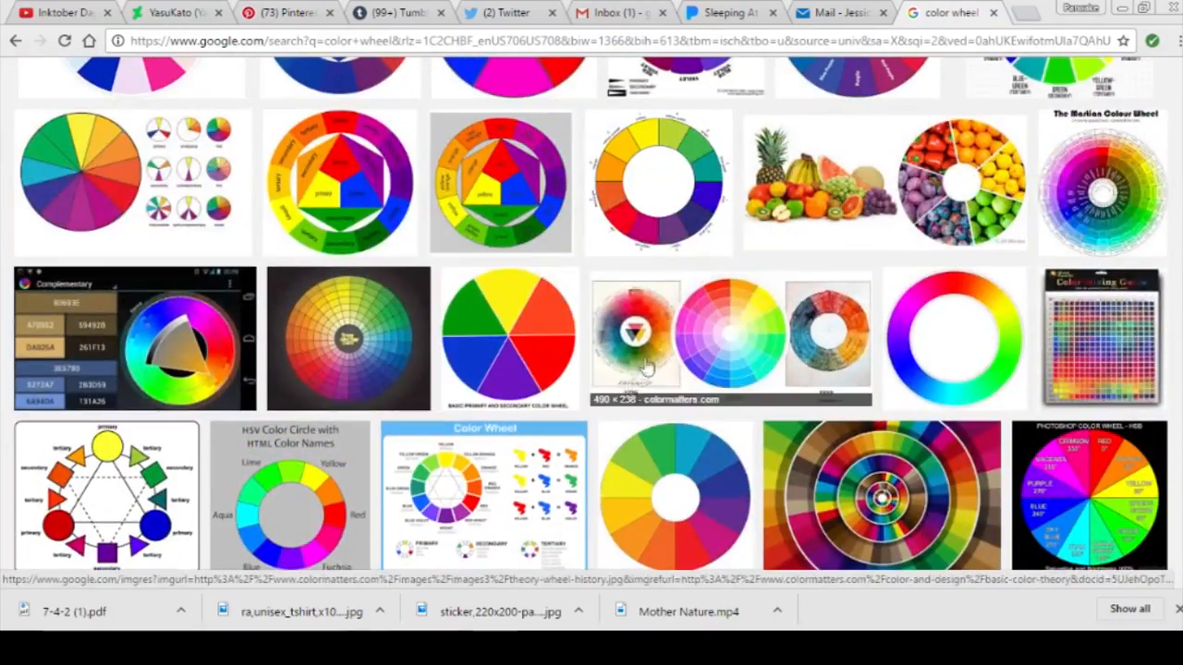
click(800, 184)
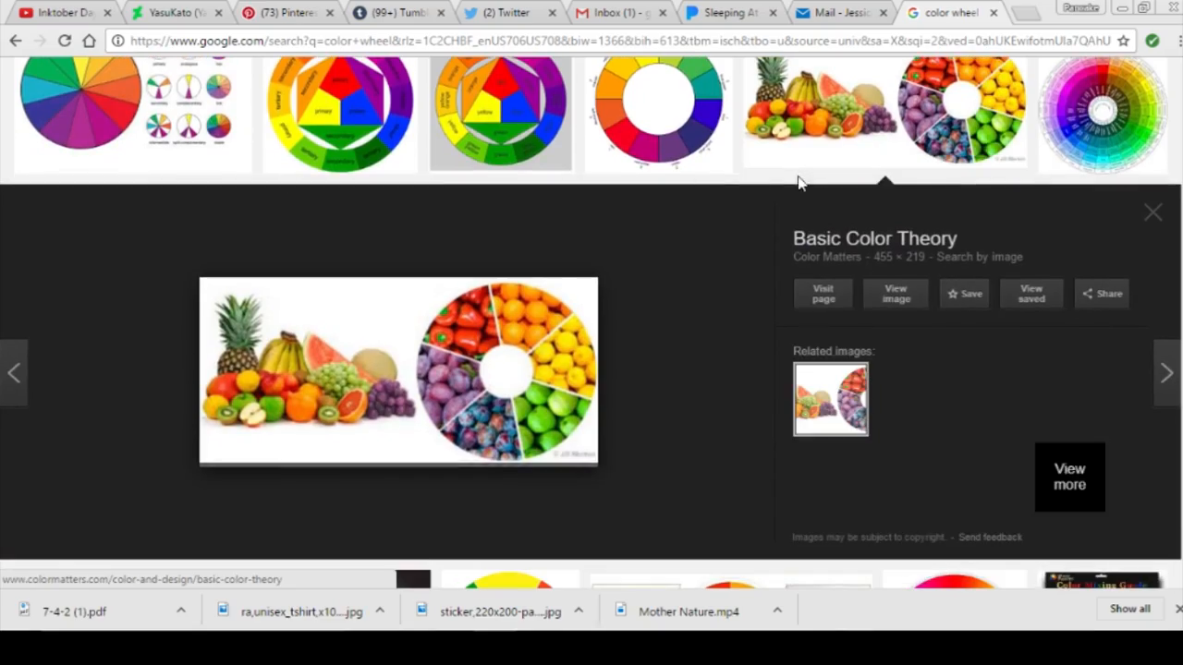
click(1143, 214)
Look further through the color wheel image results, and return to PaintTool SAI.
scroll(724, 330, down, 6)
scroll(723, 331, down, 3)
scroll(723, 331, up, 5)
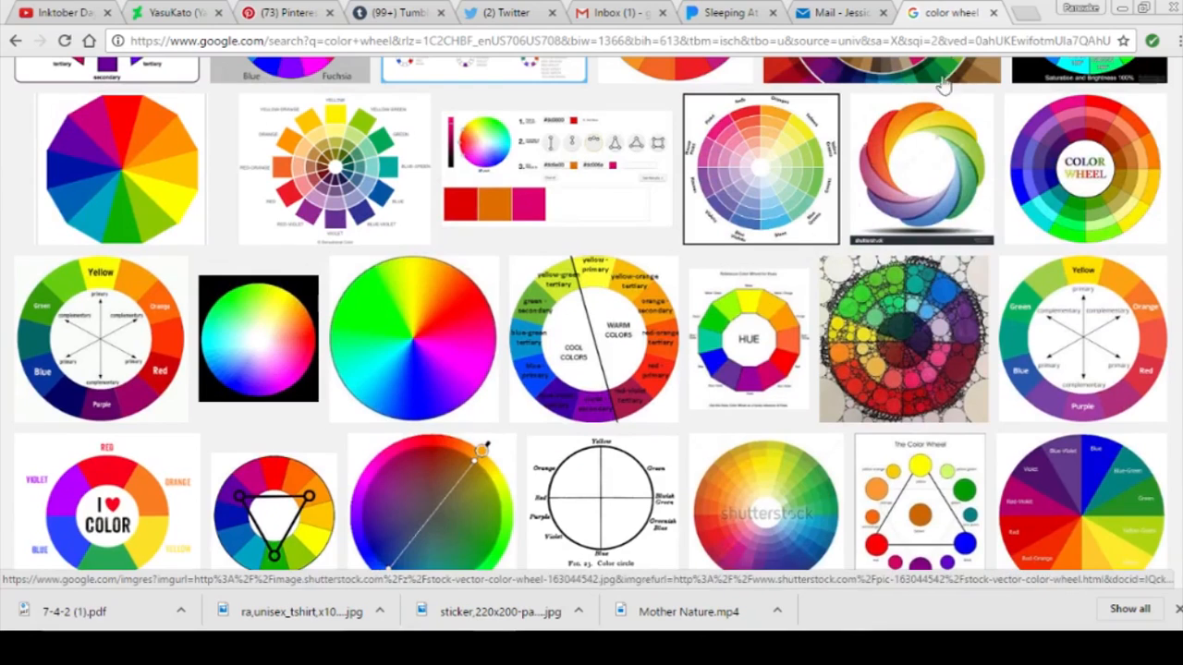
click(1121, 10)
scroll(623, 319, down, 1)
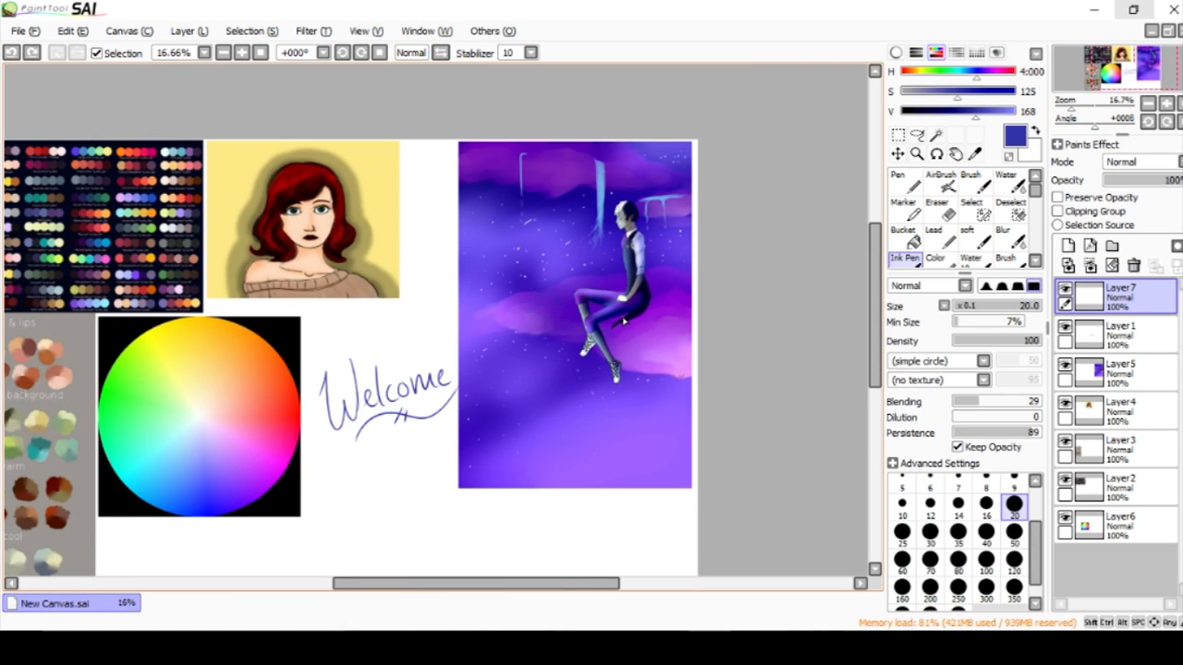